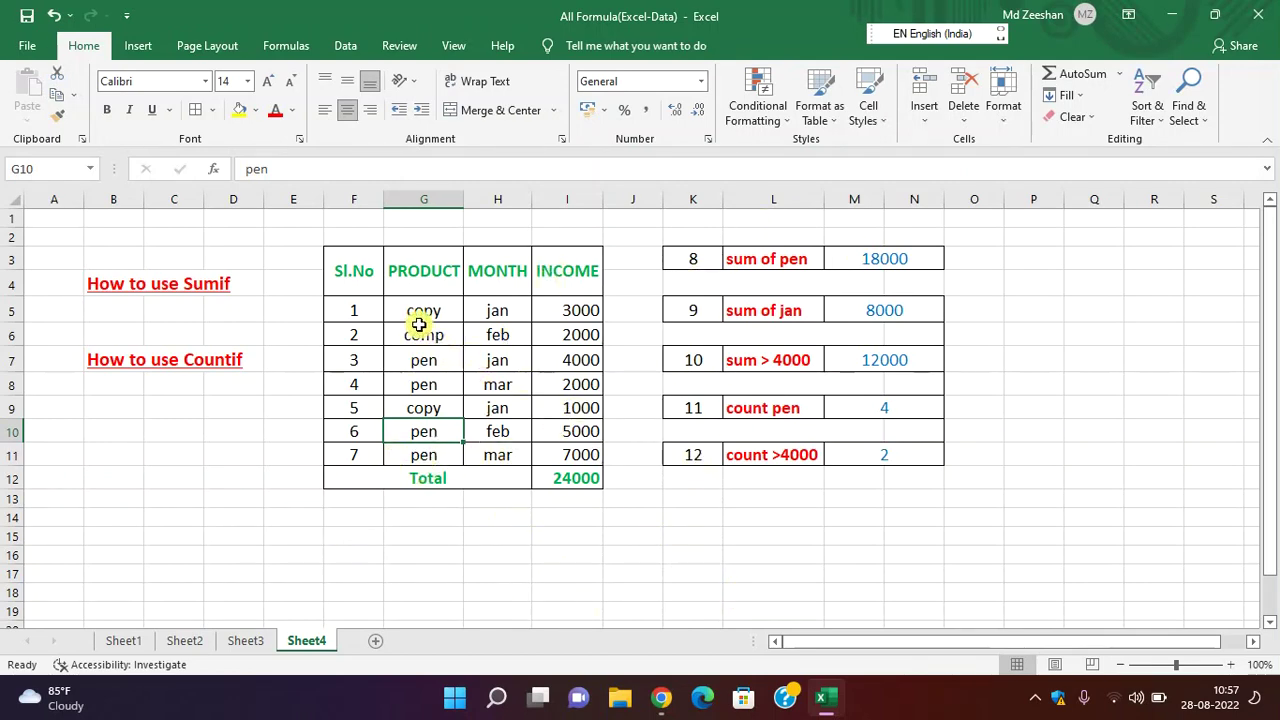
Step: Review the product, month and income data, then clear the summary results in M3:N11
click(436, 278)
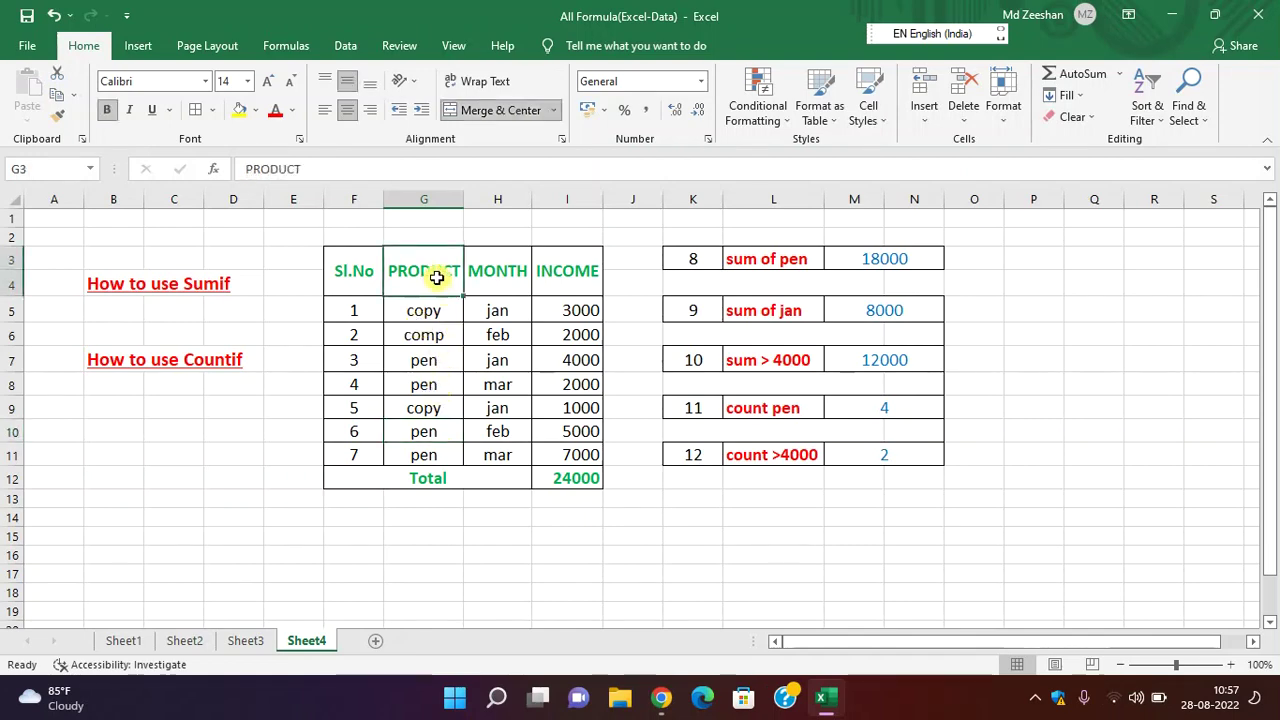
drag(428, 311, 424, 455)
click(425, 312)
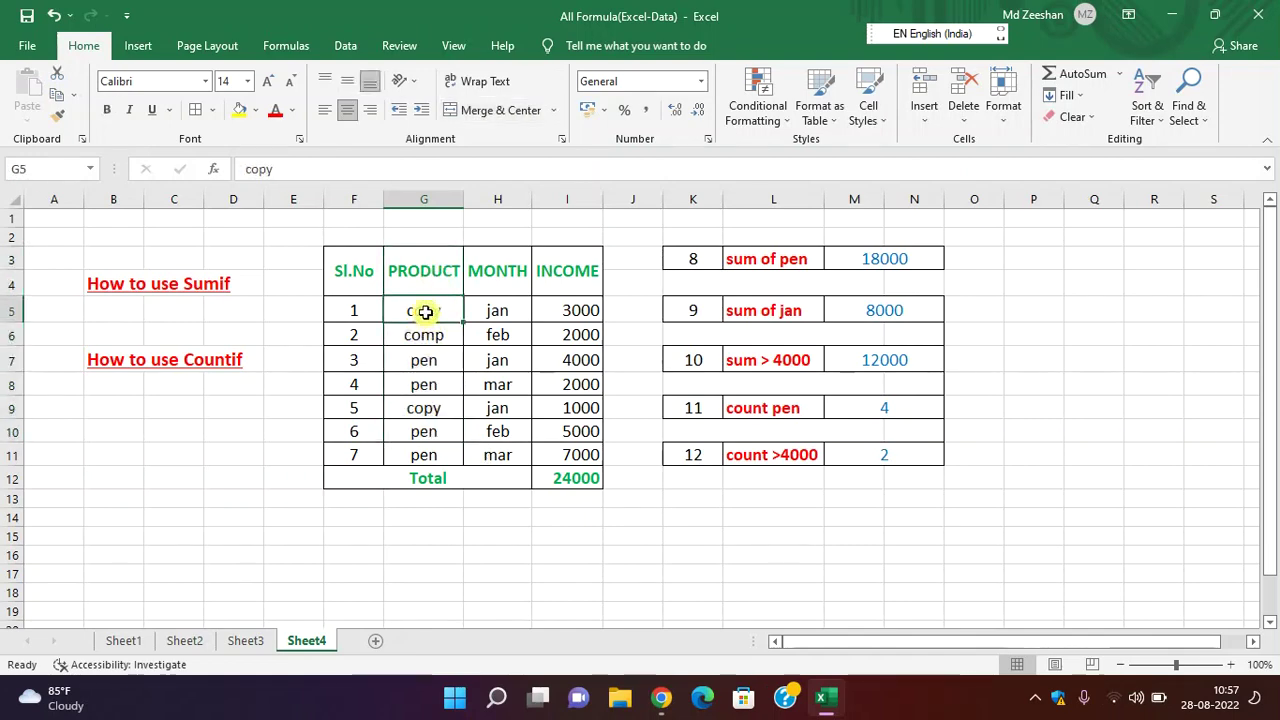
click(425, 336)
click(425, 364)
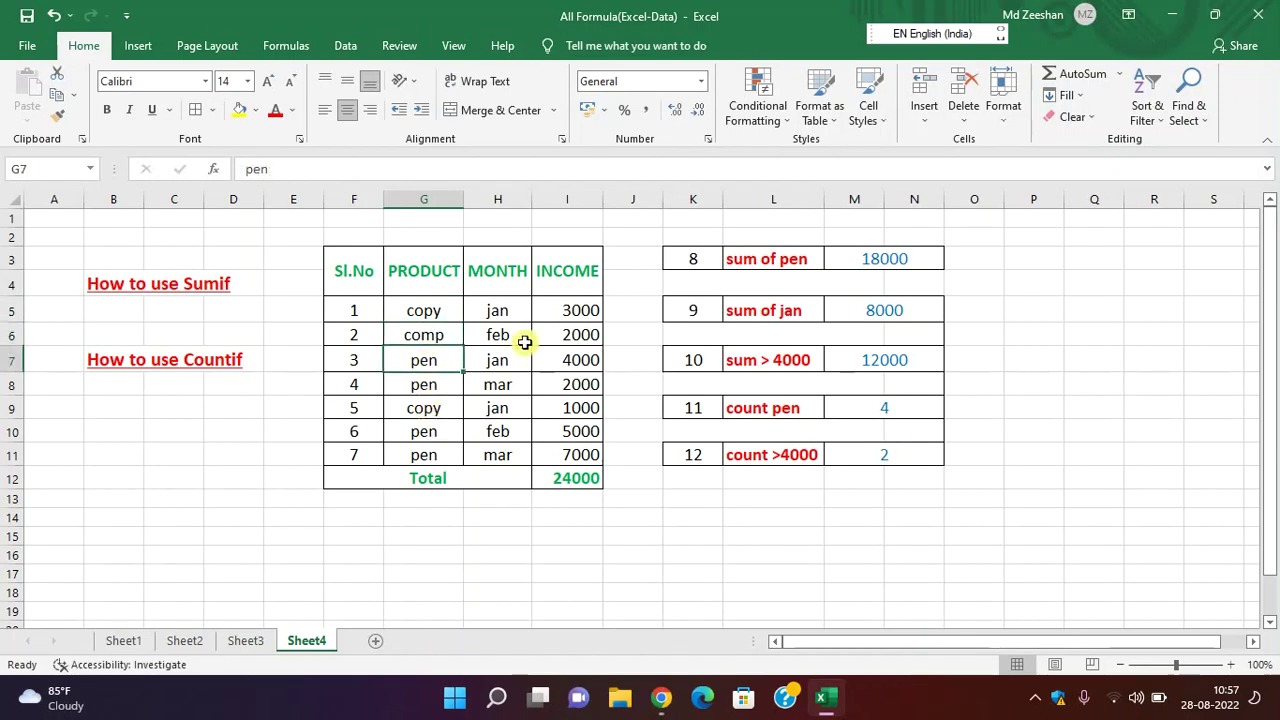
click(506, 308)
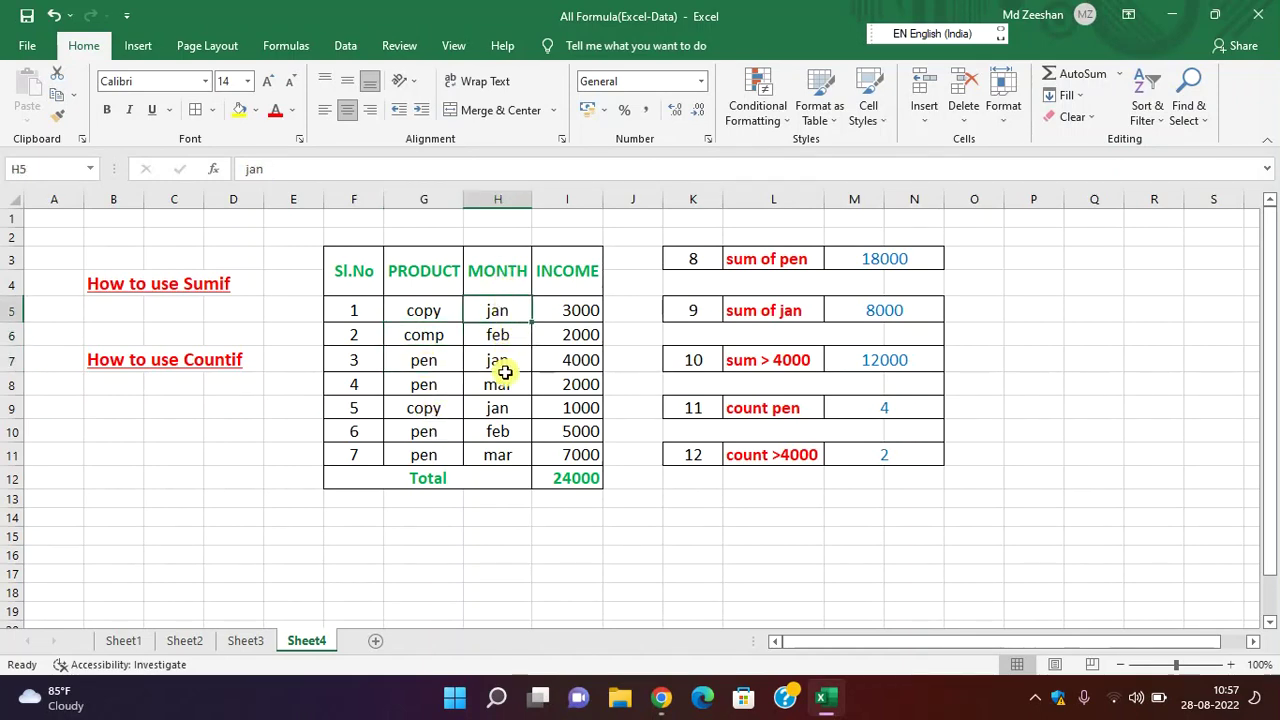
click(570, 316)
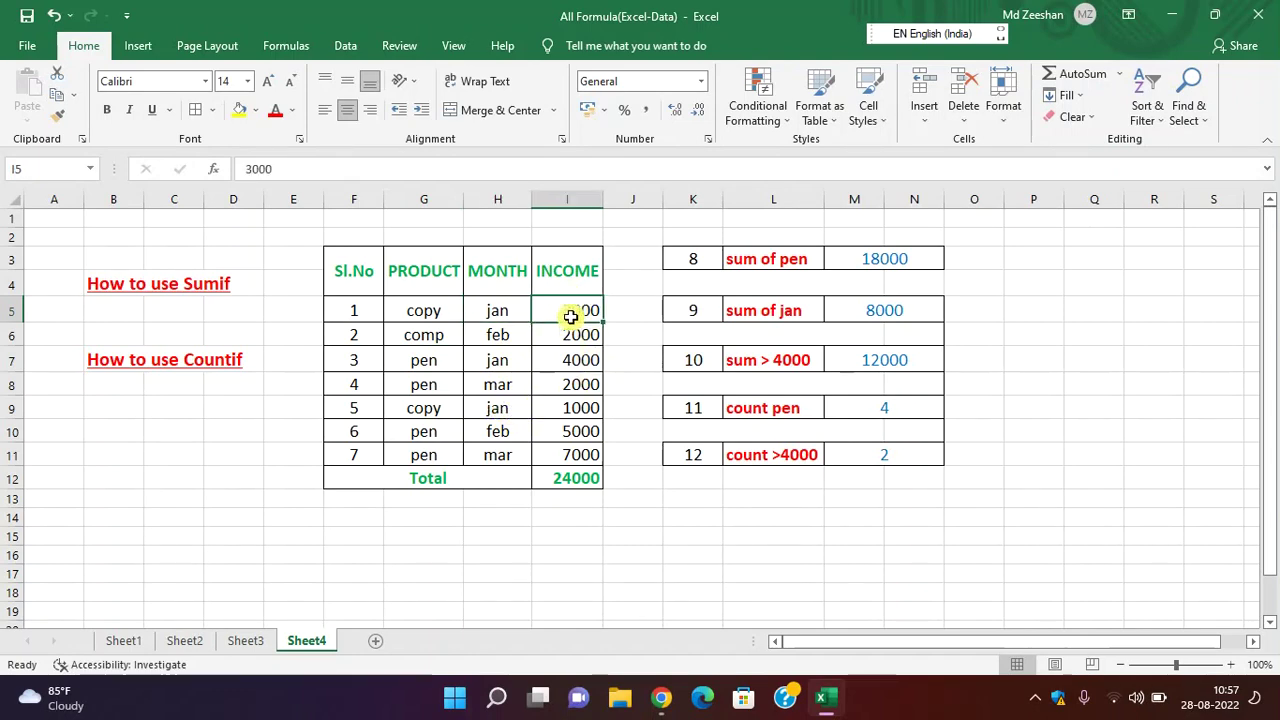
click(570, 360)
click(573, 453)
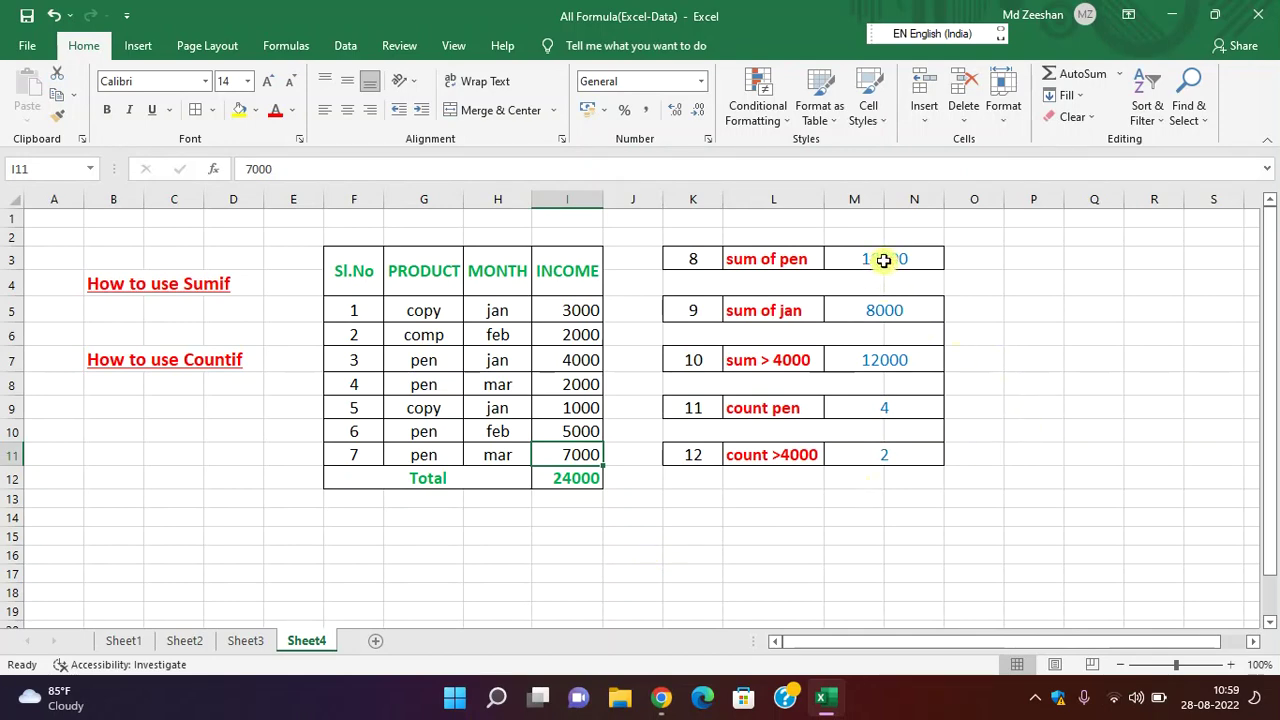
drag(884, 260, 905, 455)
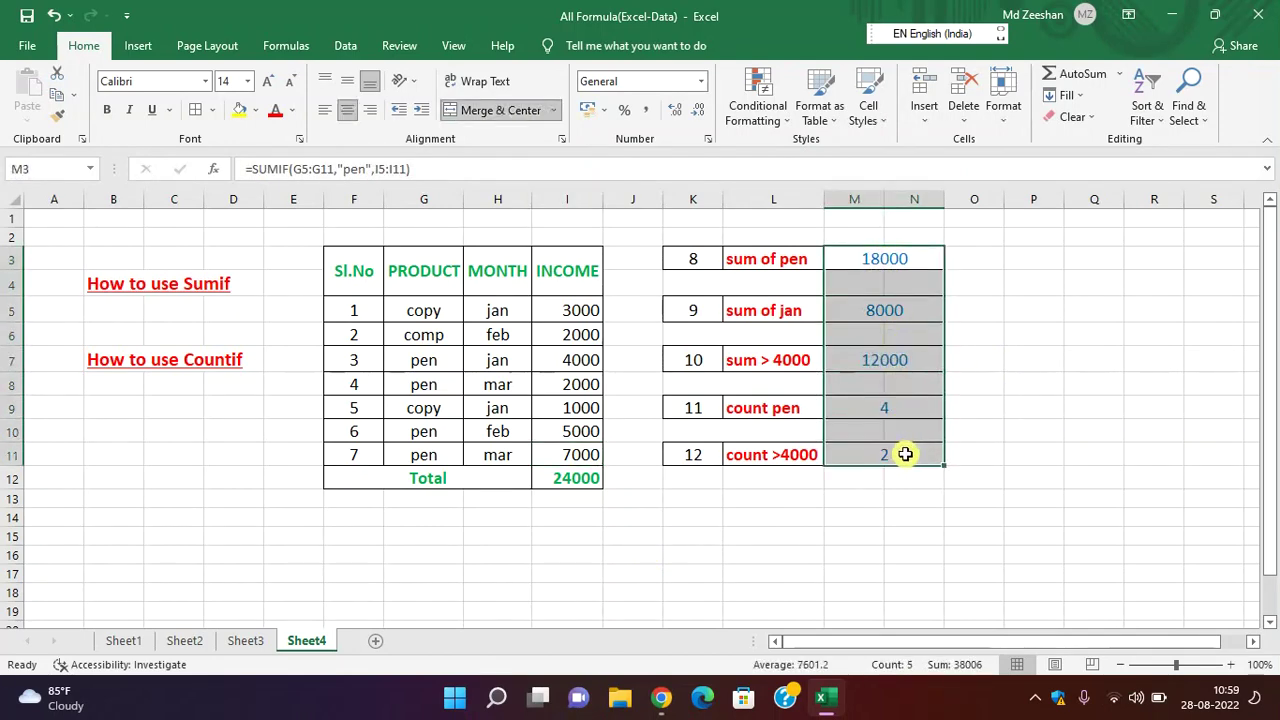
key(Delete)
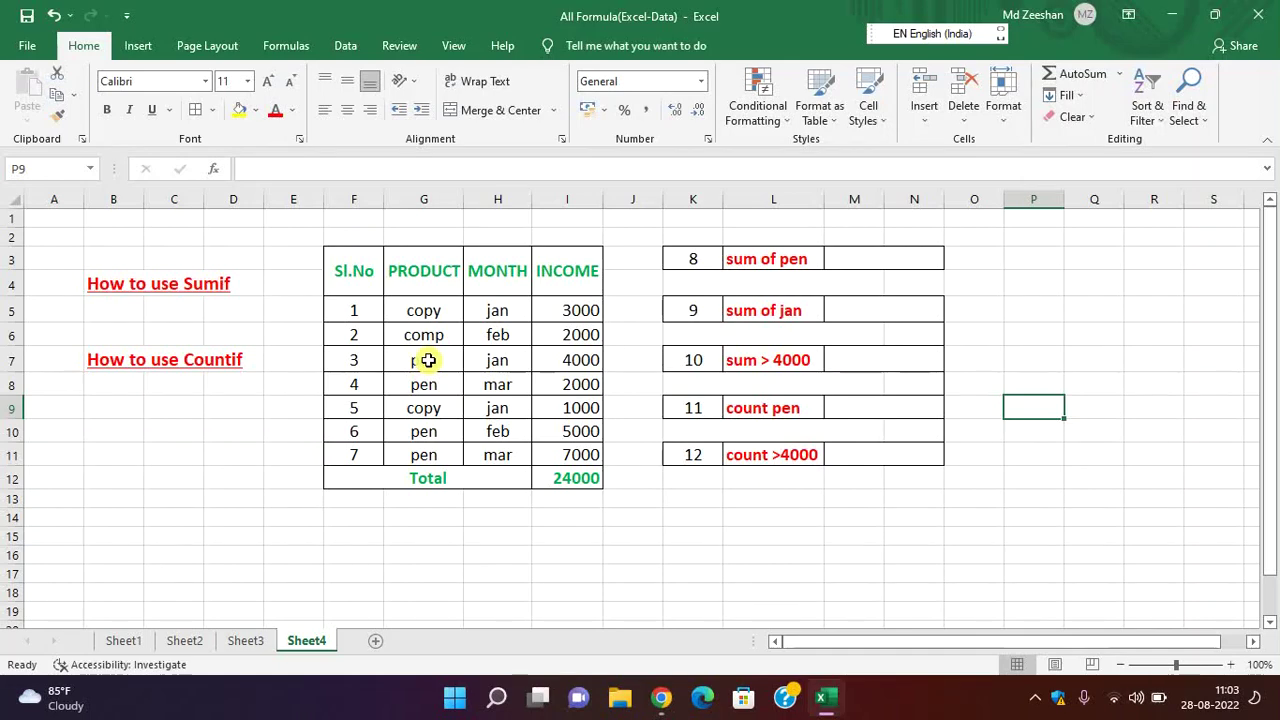
Step: Enter =SUMIF(G5:G11,"pen",I5:I11) in M3 to total pen income, giving 18000
click(870, 259)
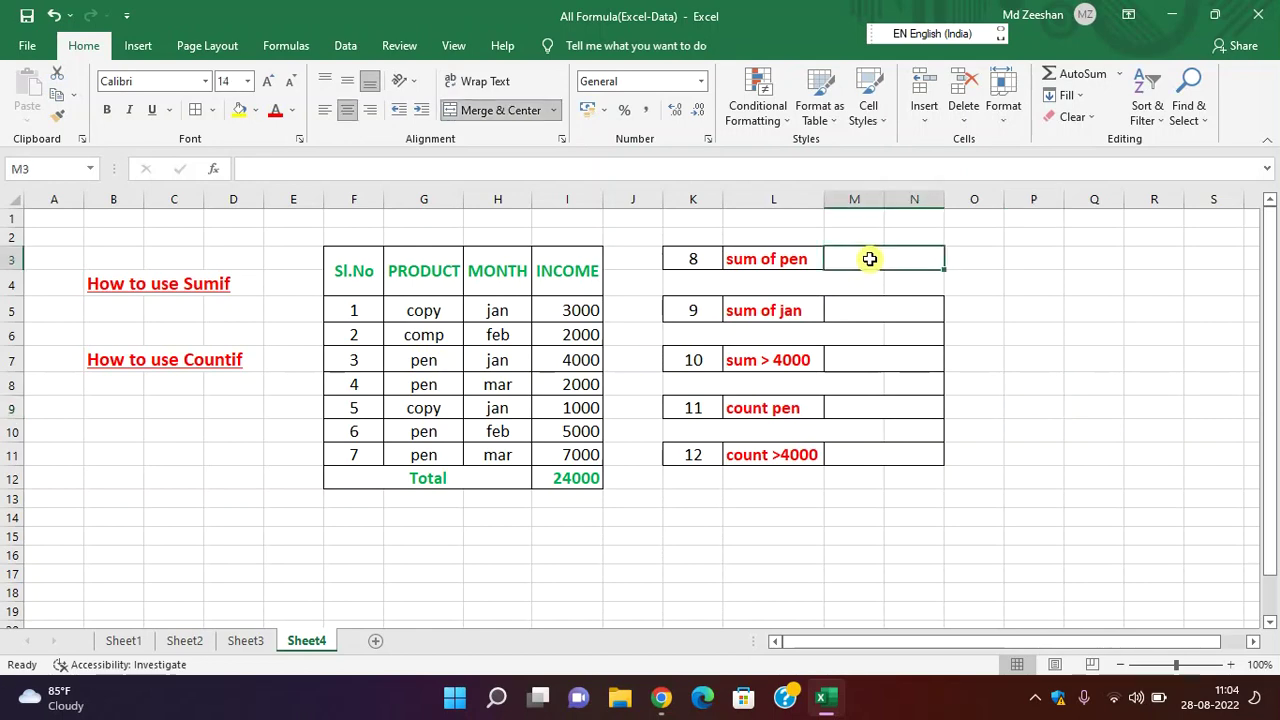
text(=)
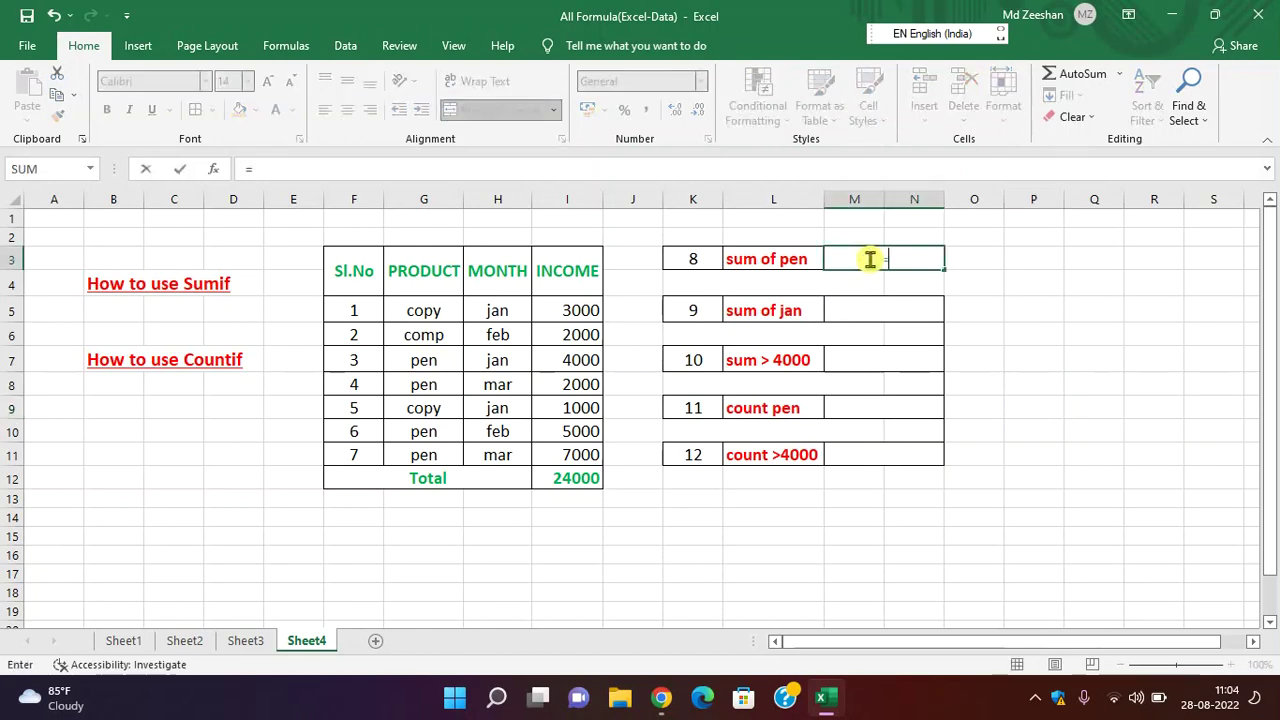
text(sum)
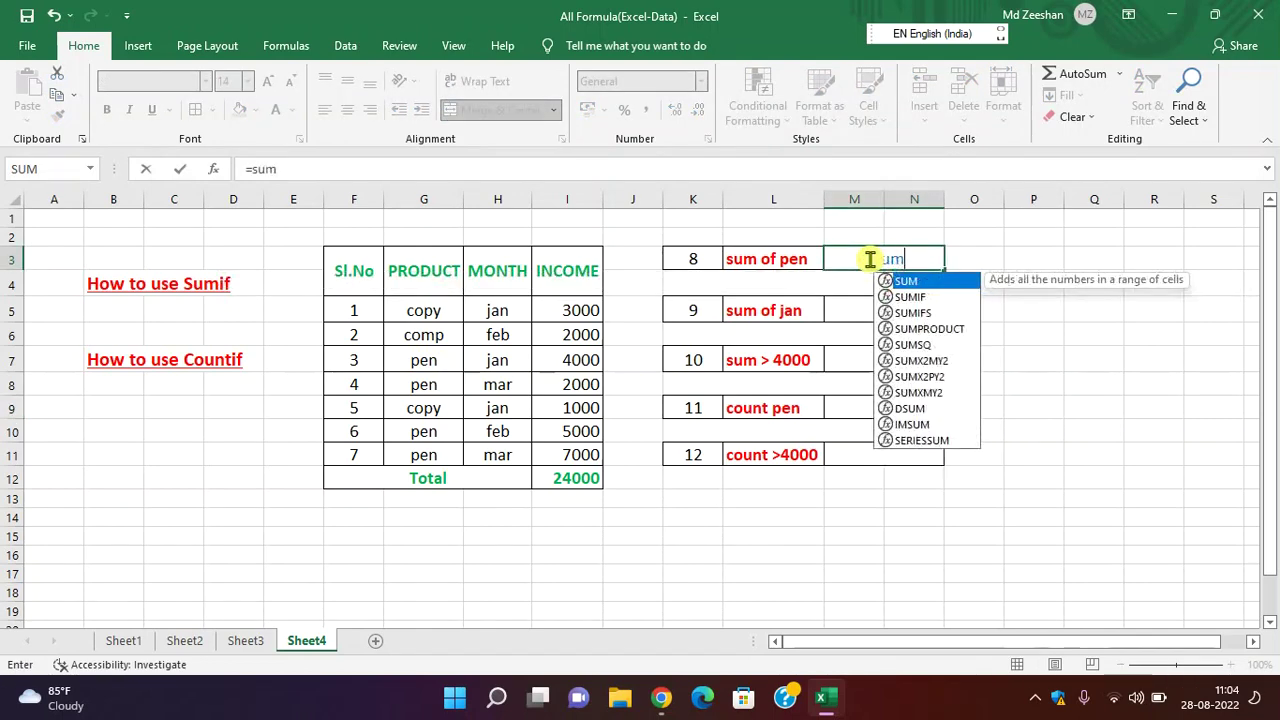
text(if)
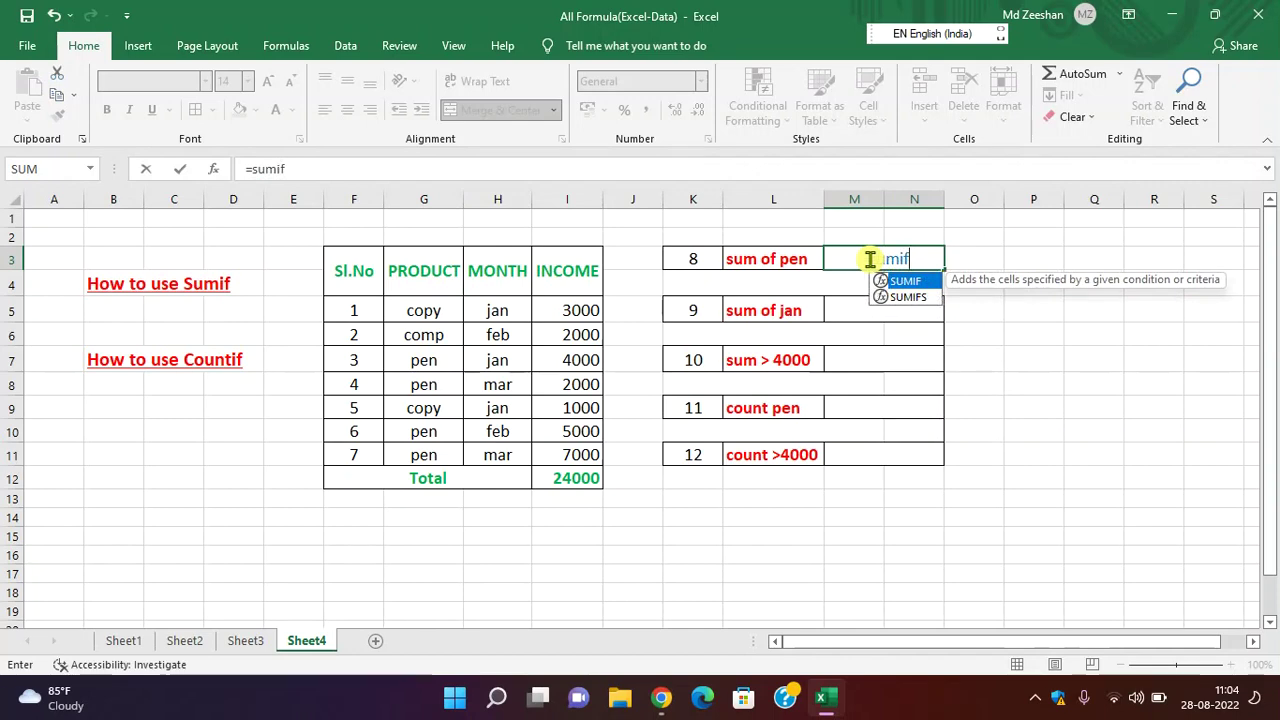
key(Tab)
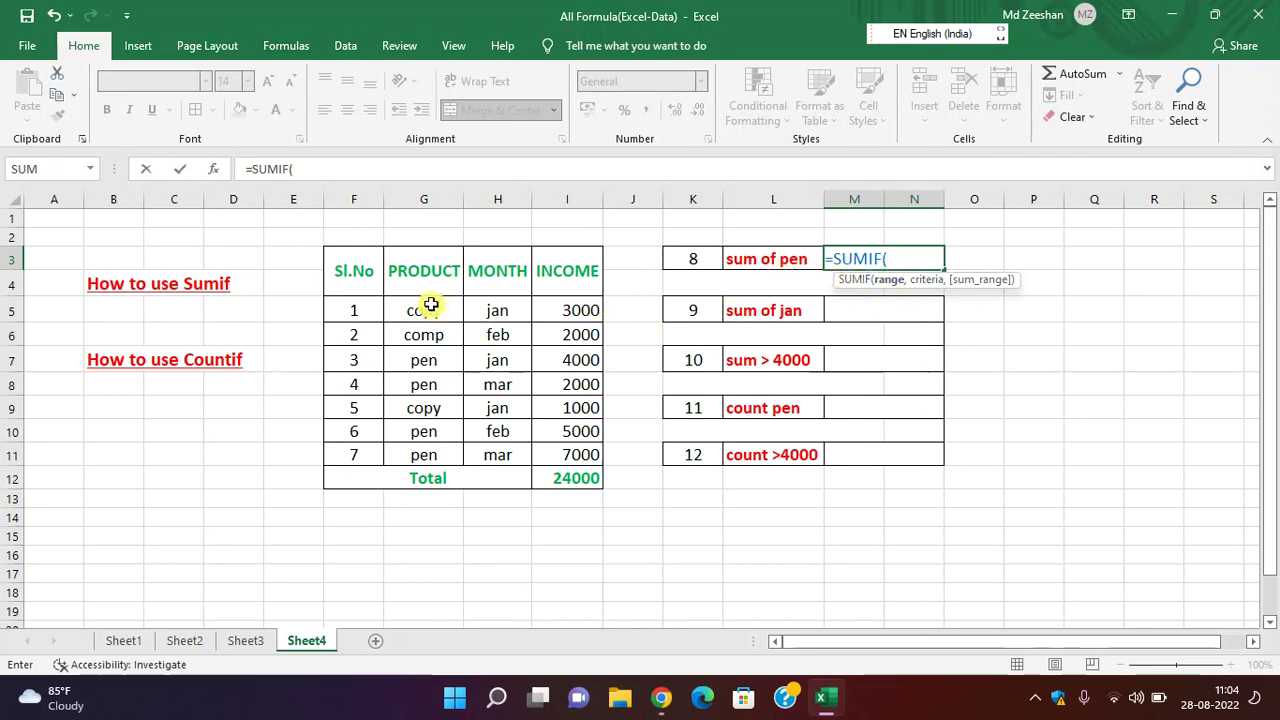
drag(430, 305, 429, 451)
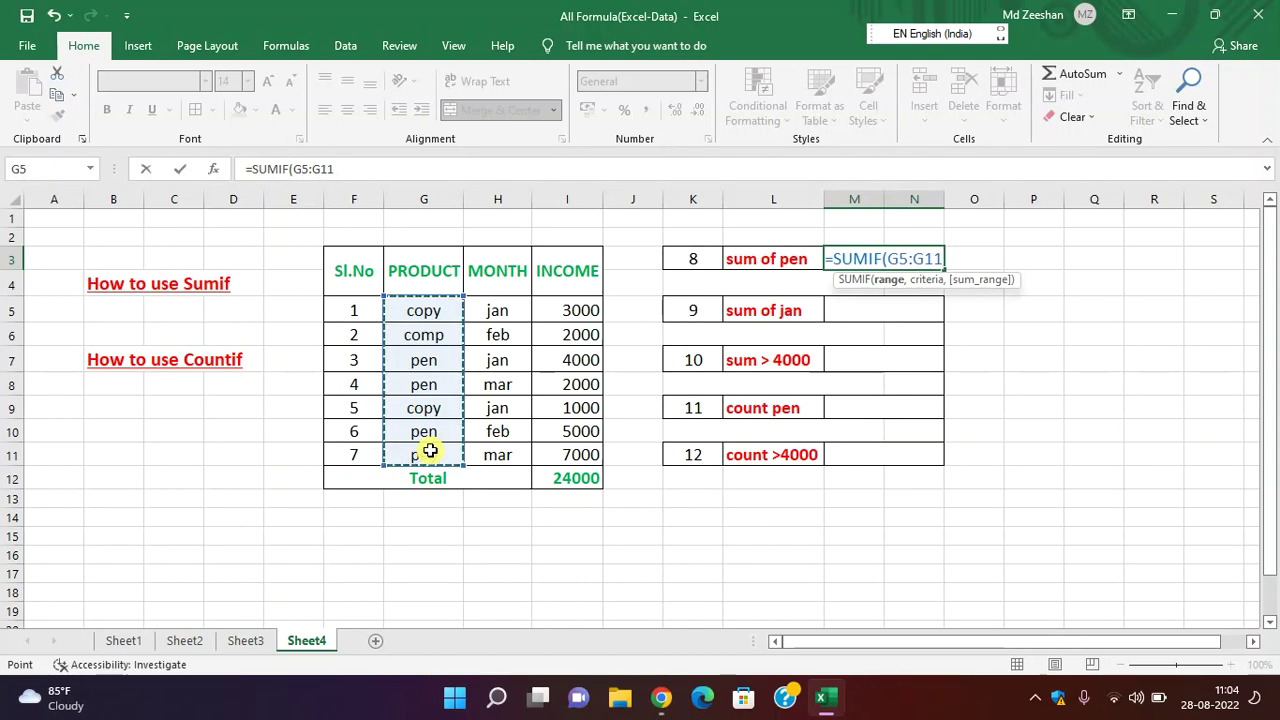
text(,)
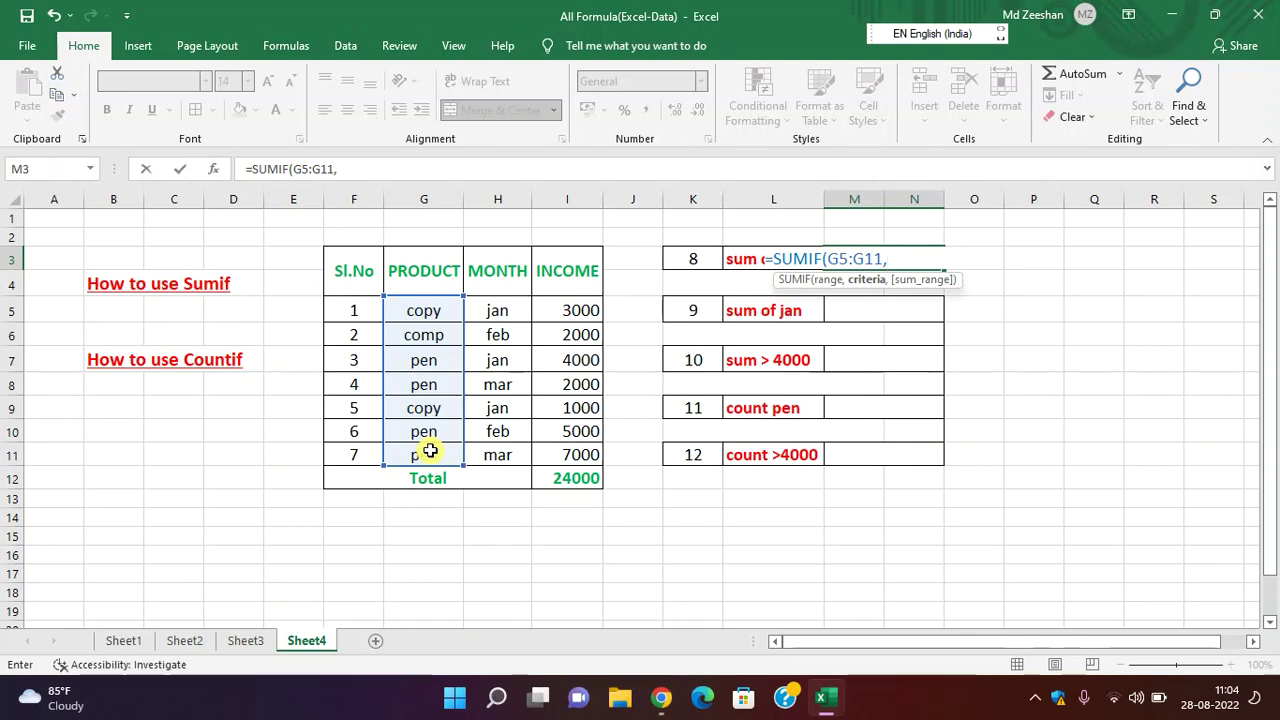
text(")
text(pen)
text(")
text(,)
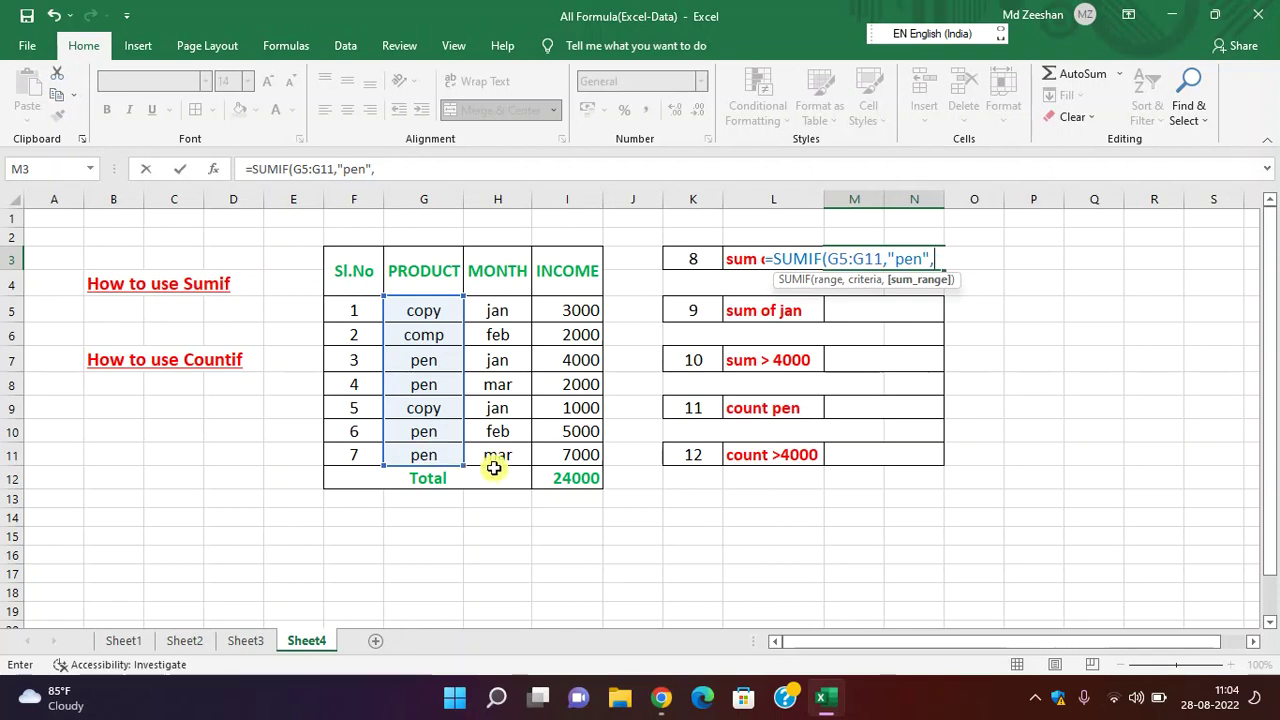
drag(569, 312, 566, 455)
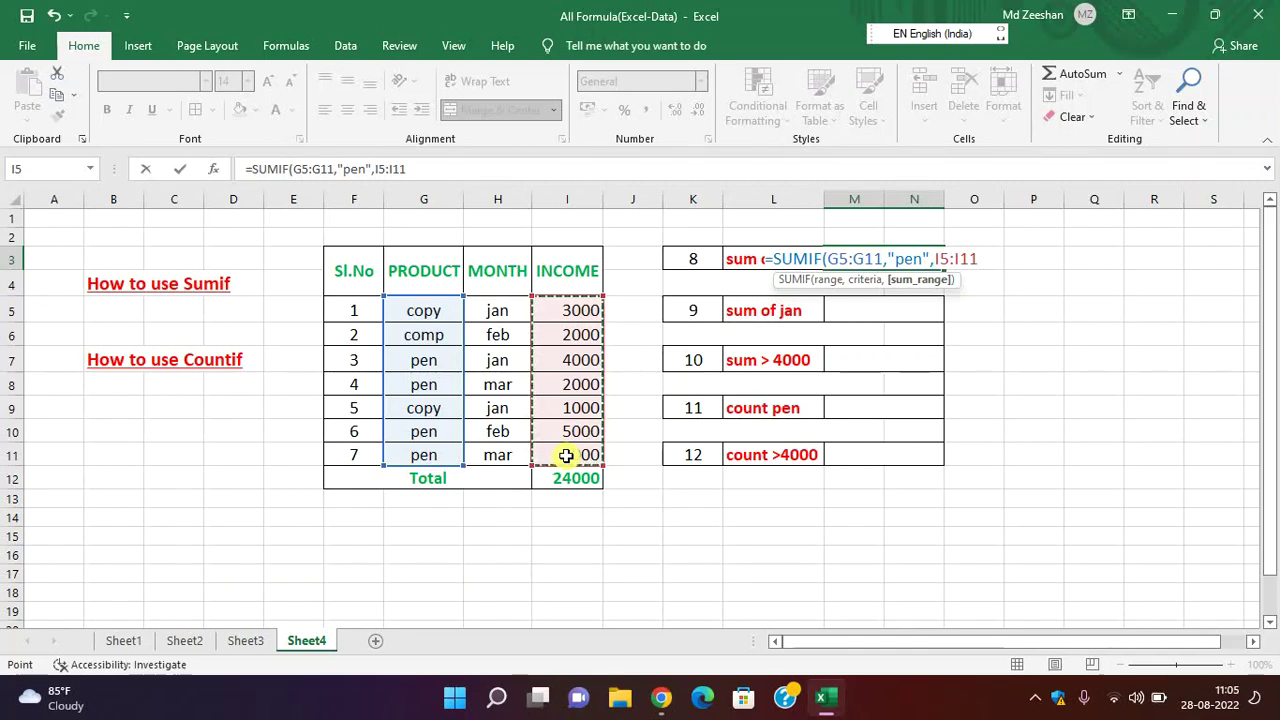
text())
key(Return)
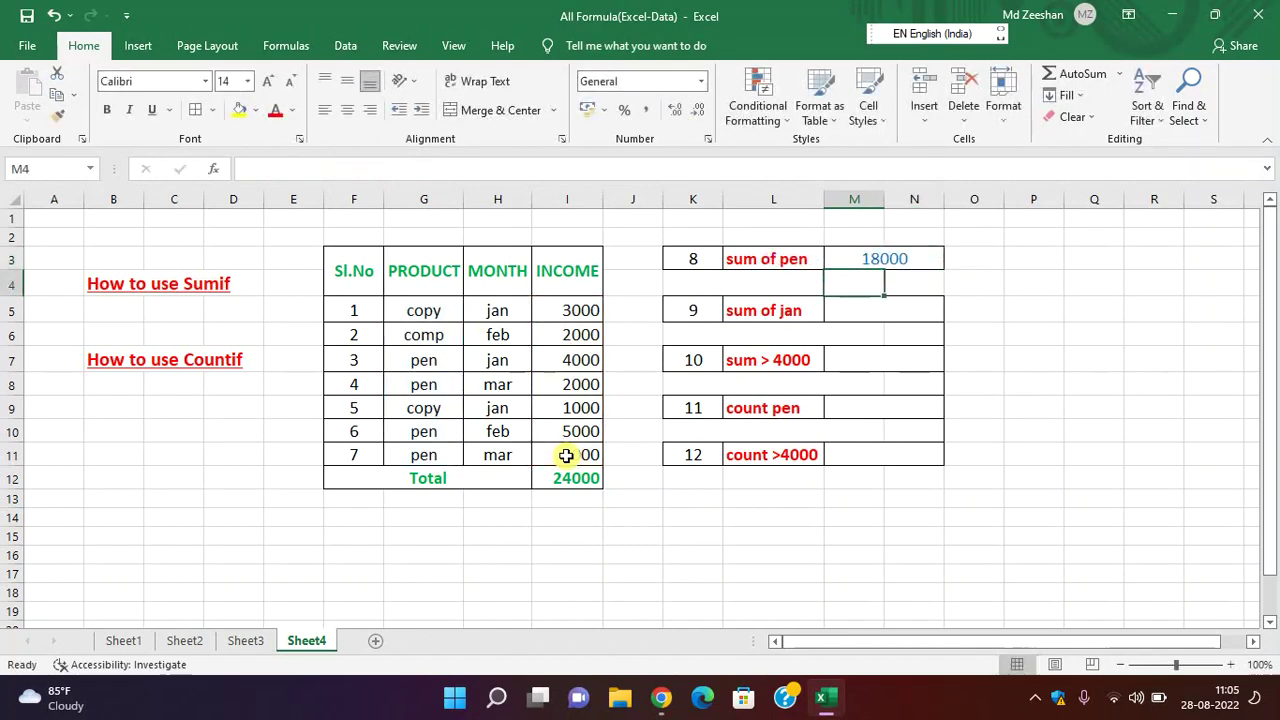
click(920, 258)
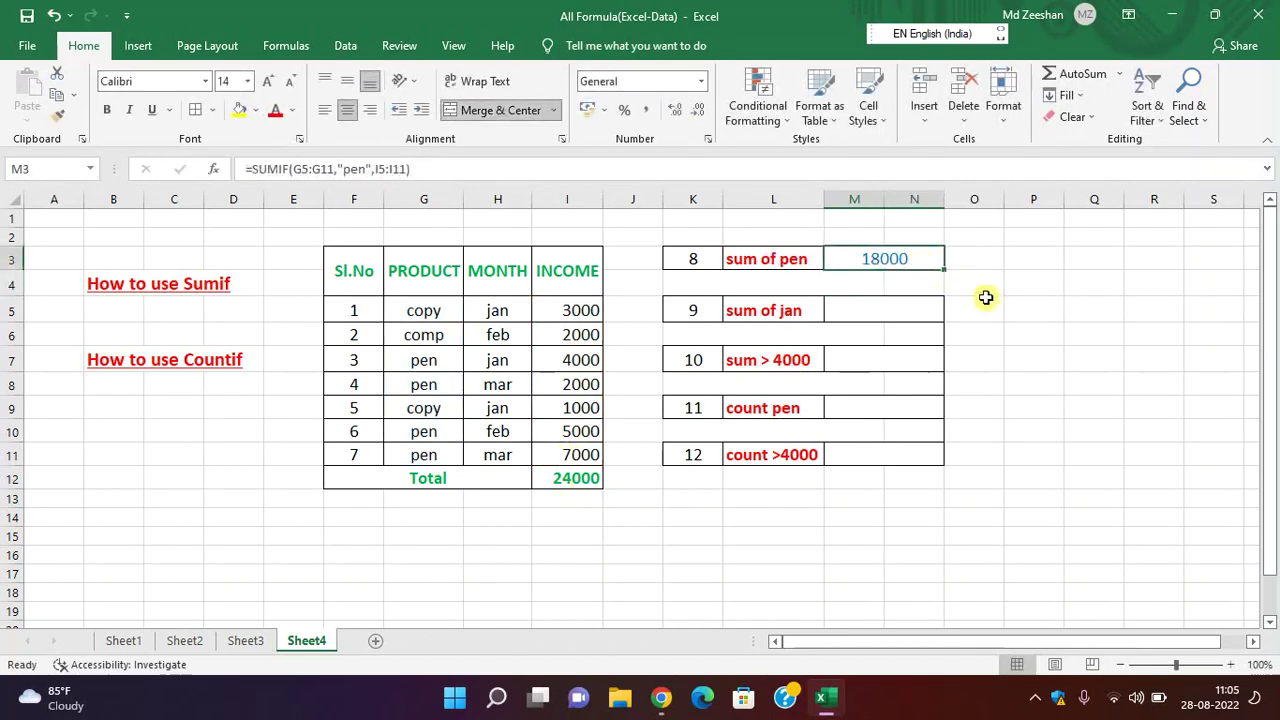
click(1049, 315)
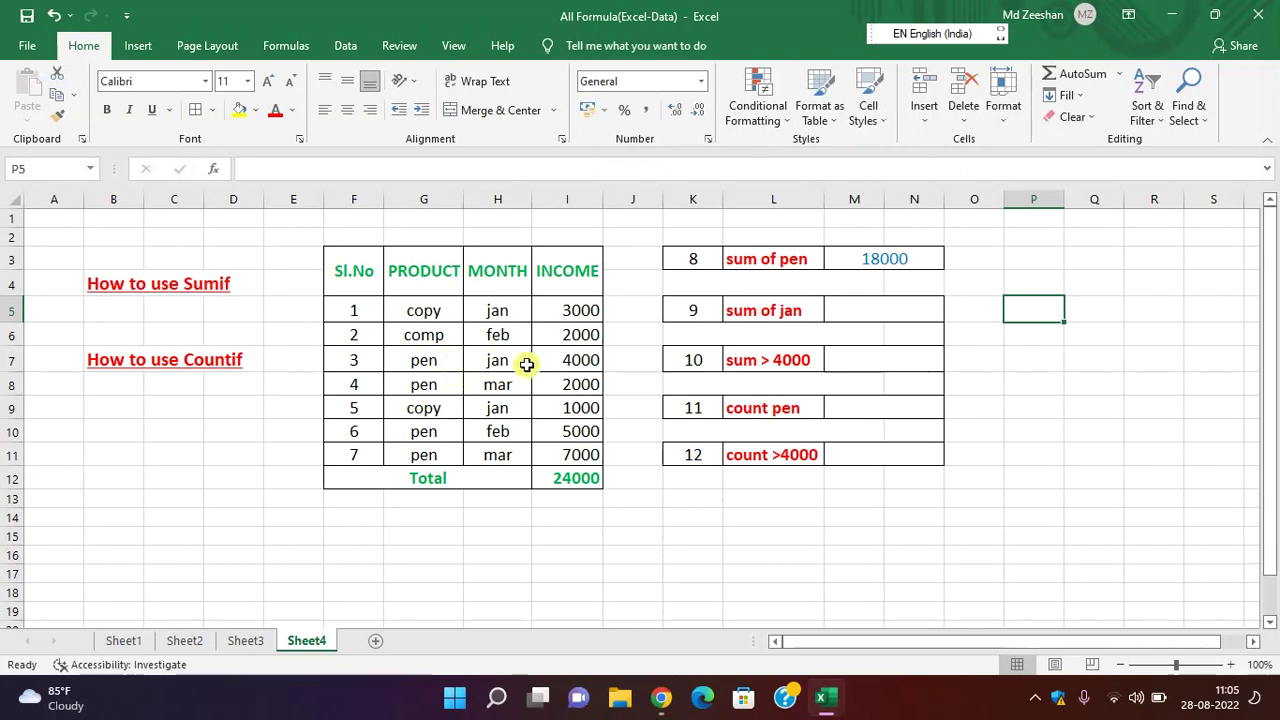
click(574, 360)
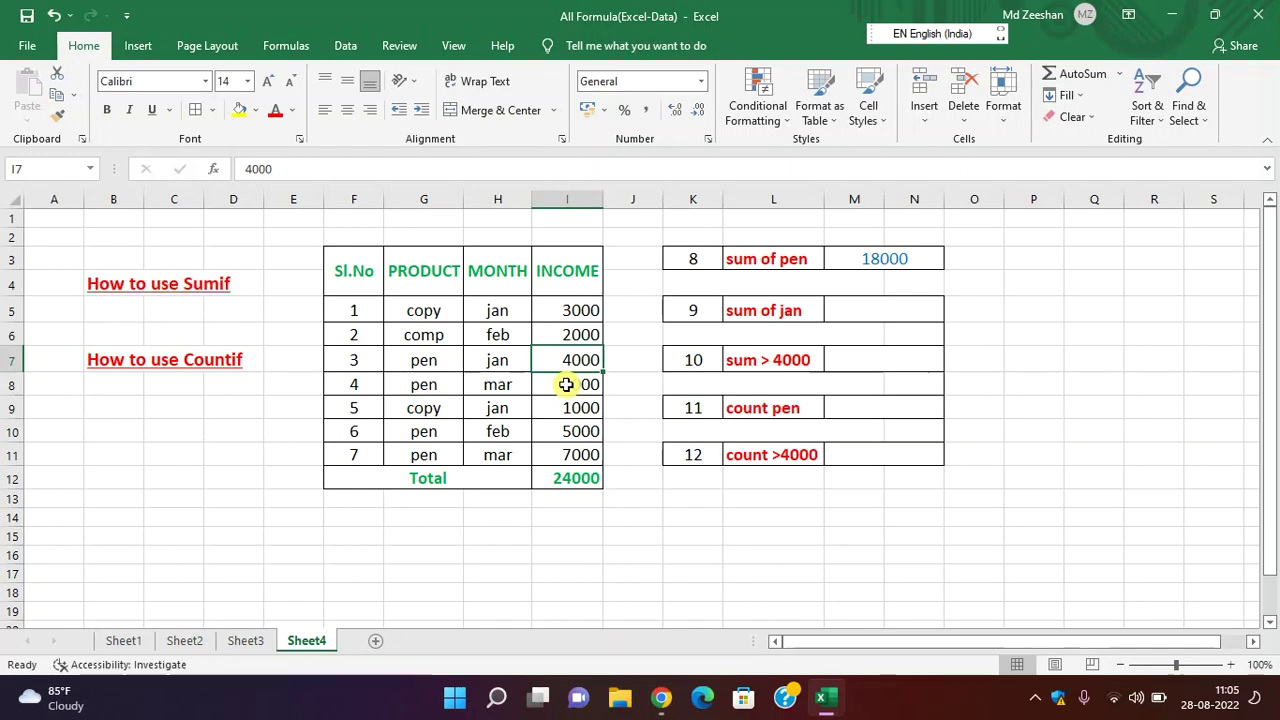
click(566, 384)
click(563, 432)
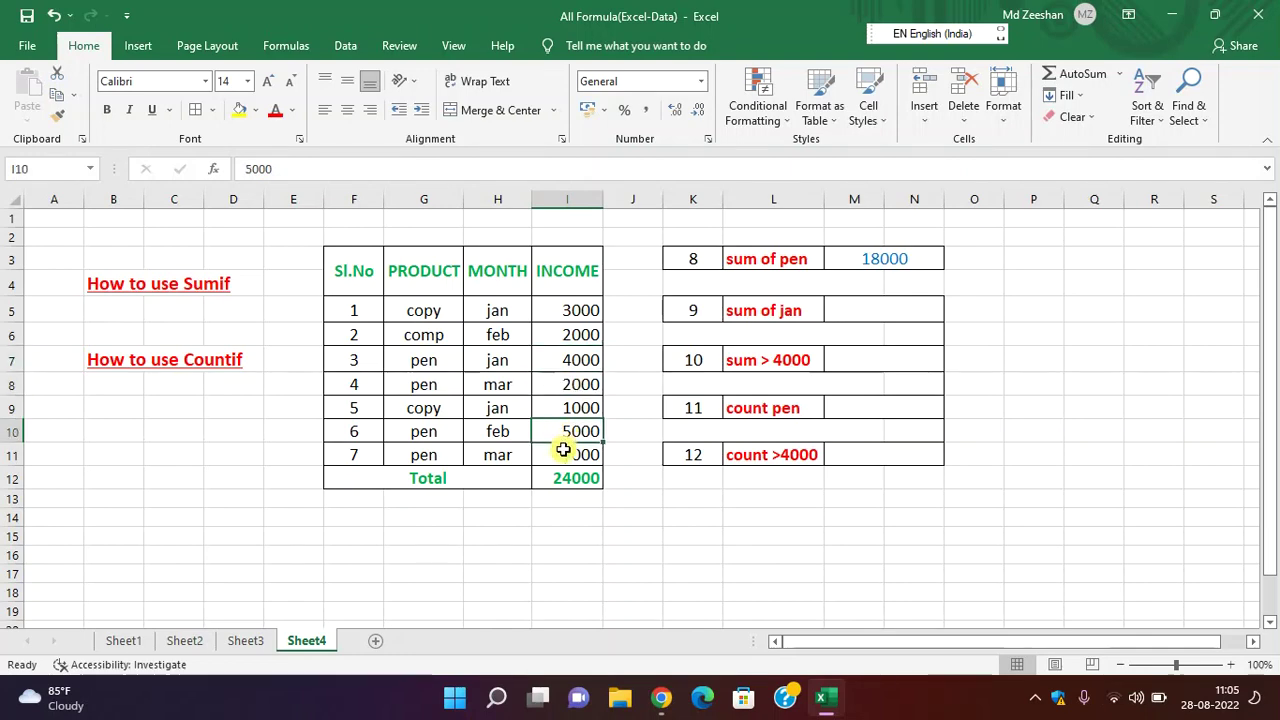
click(565, 458)
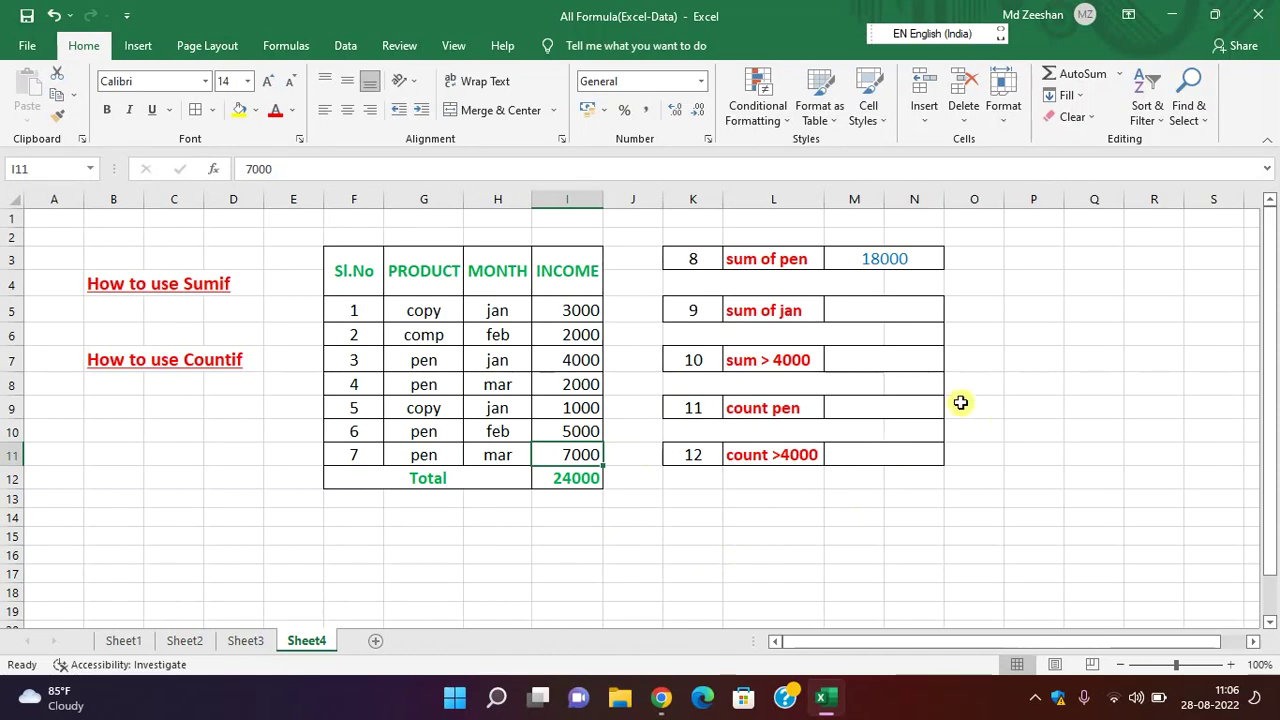
Step: Enter =SUMIF(H5:H11,"jan",I5:I11) in M5 to total January income, giving 8000
click(868, 309)
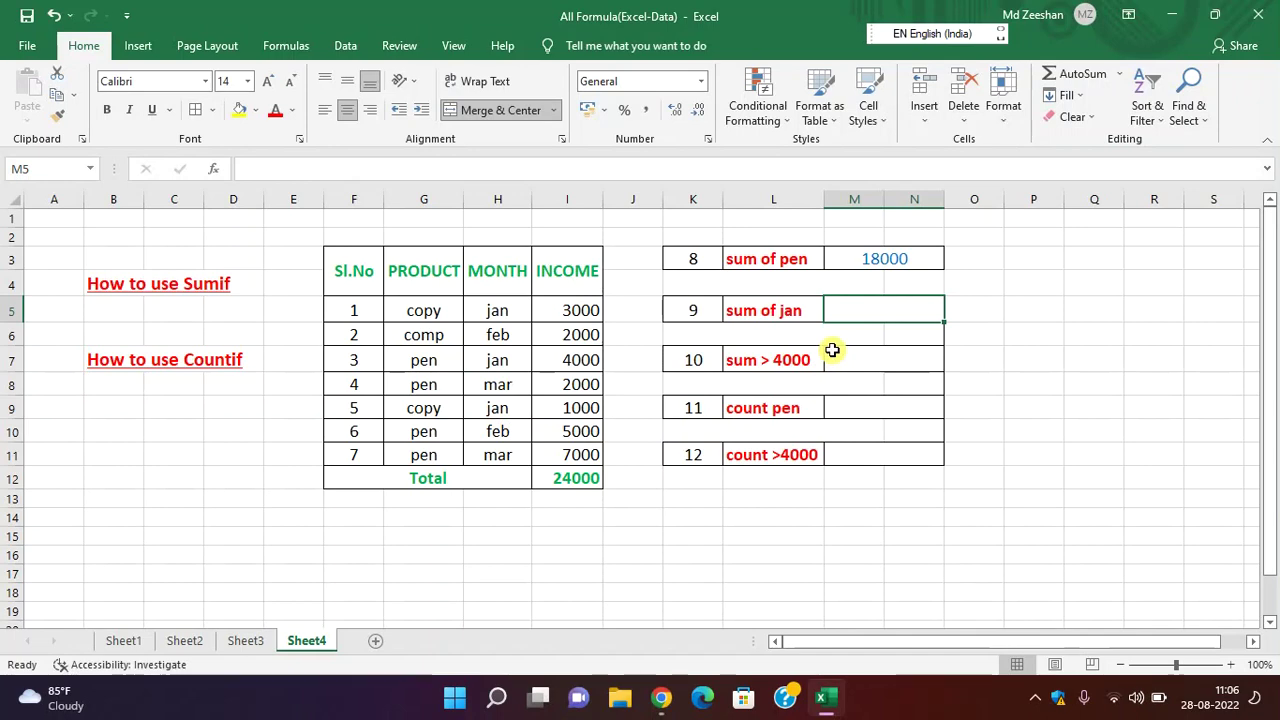
text(=)
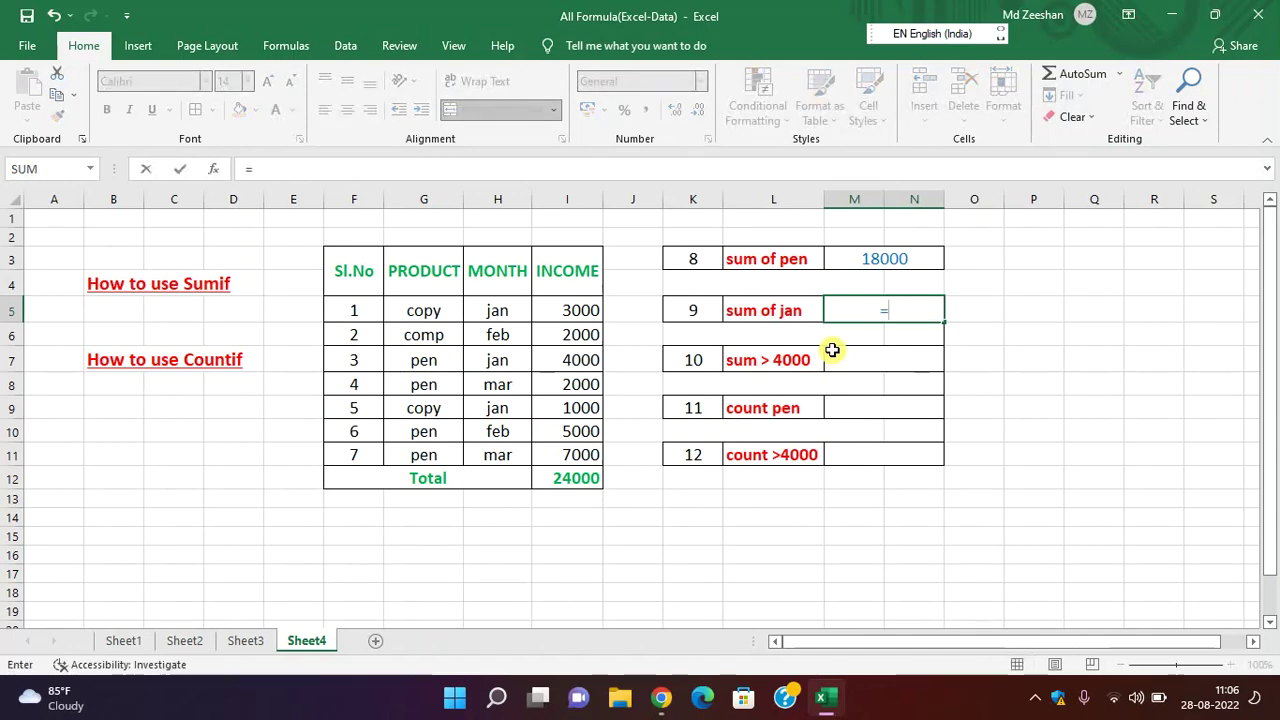
text(sumif)
key(Tab)
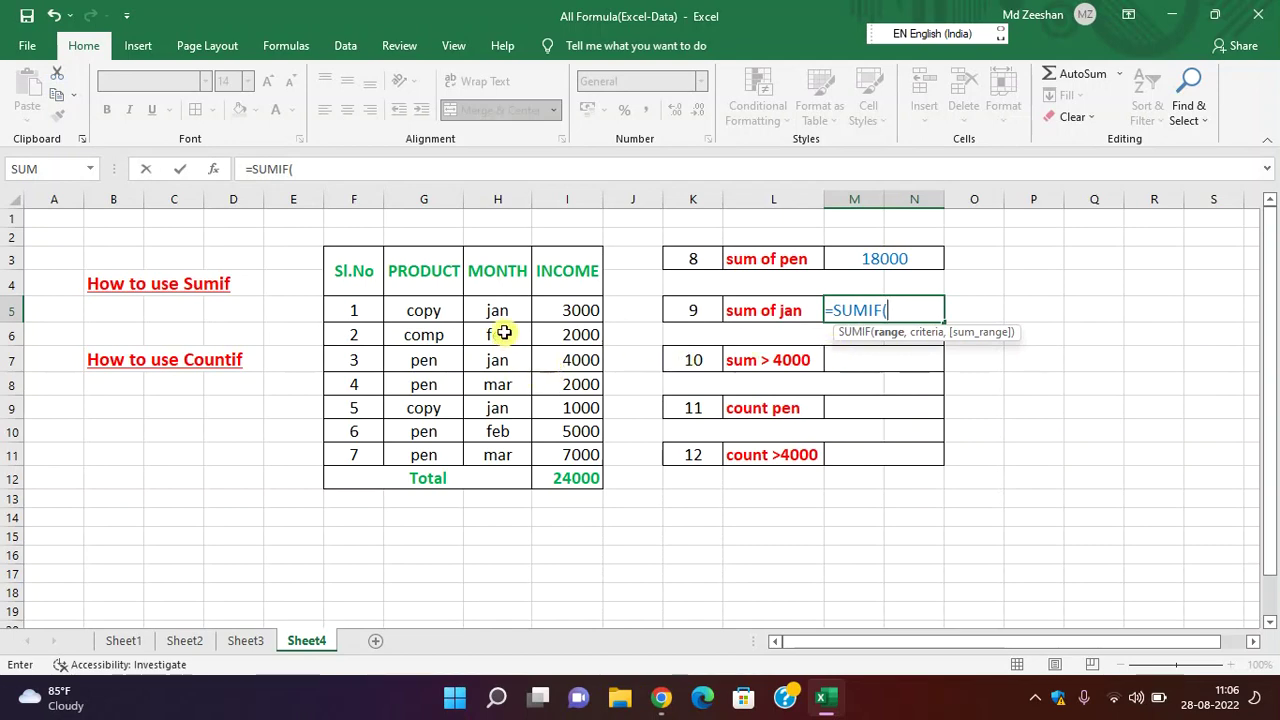
drag(497, 312, 503, 447)
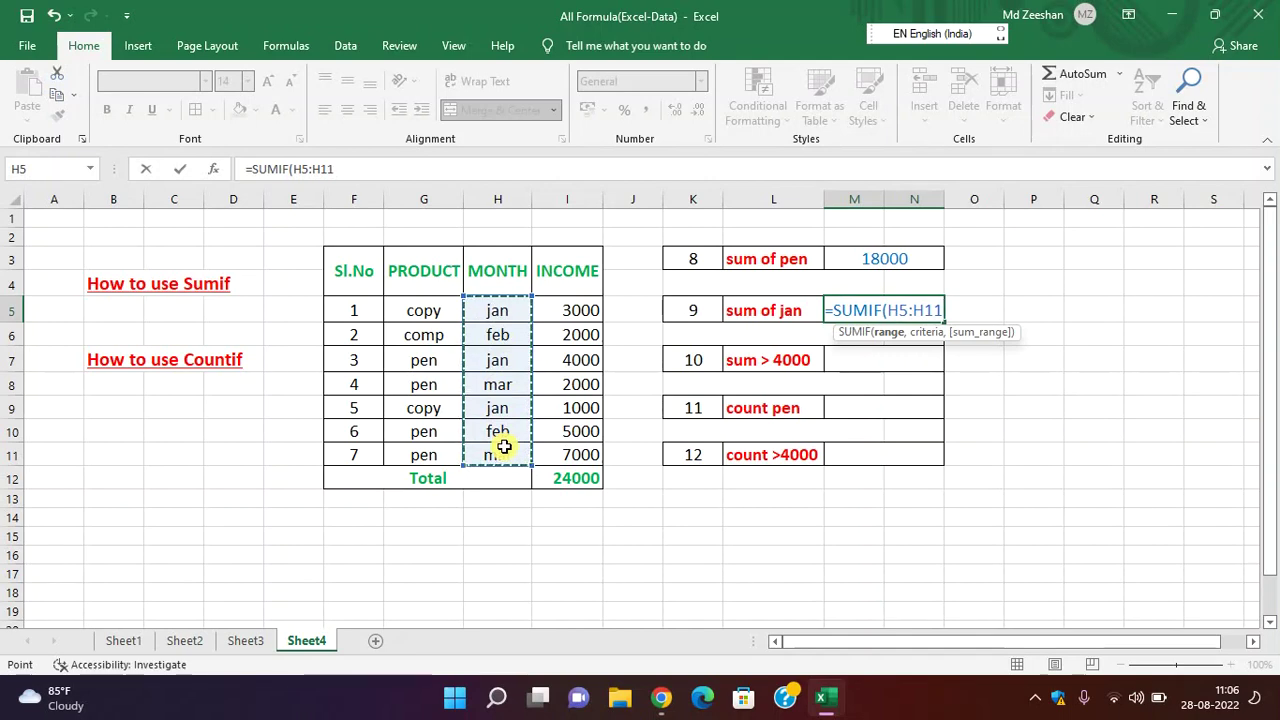
text(,)
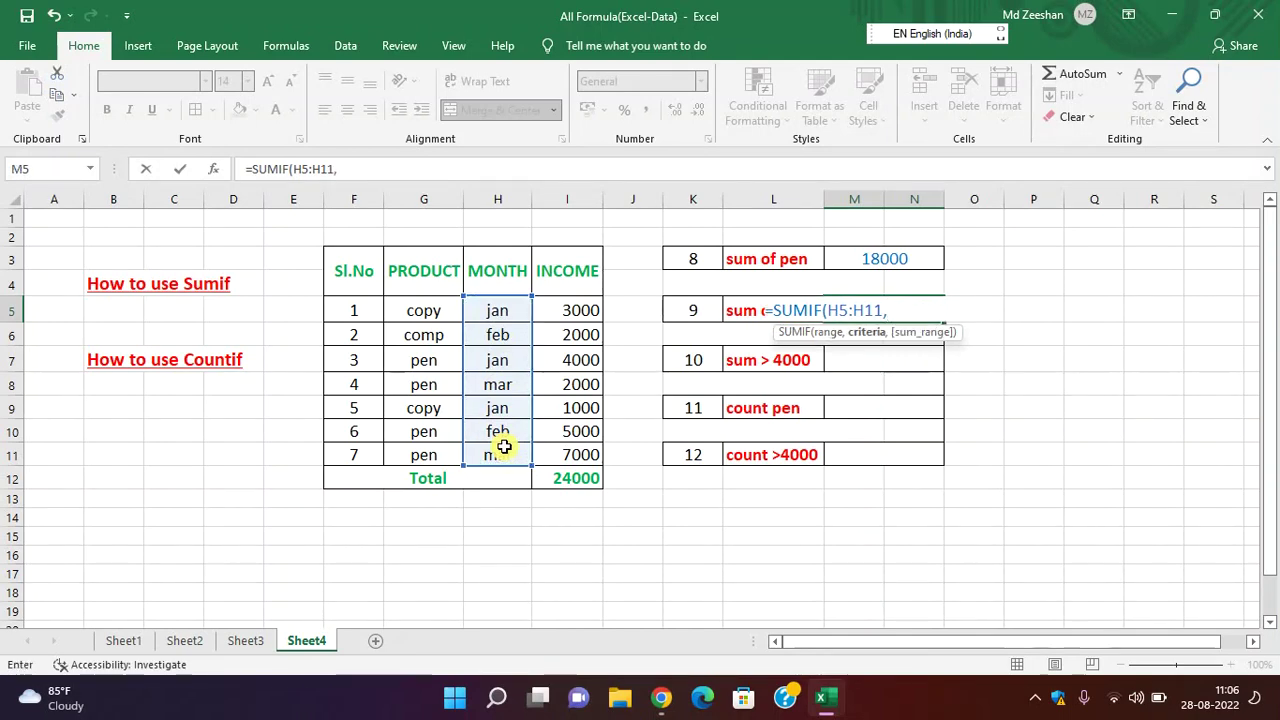
text(")
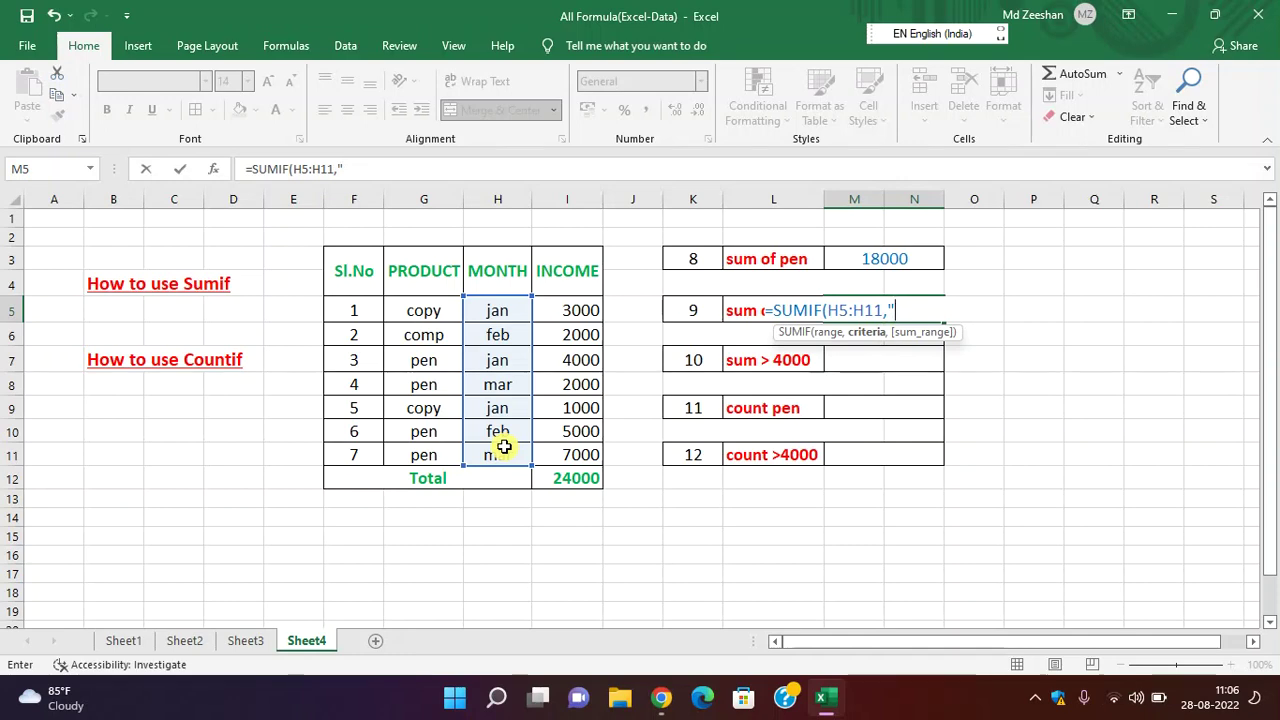
text(jan)
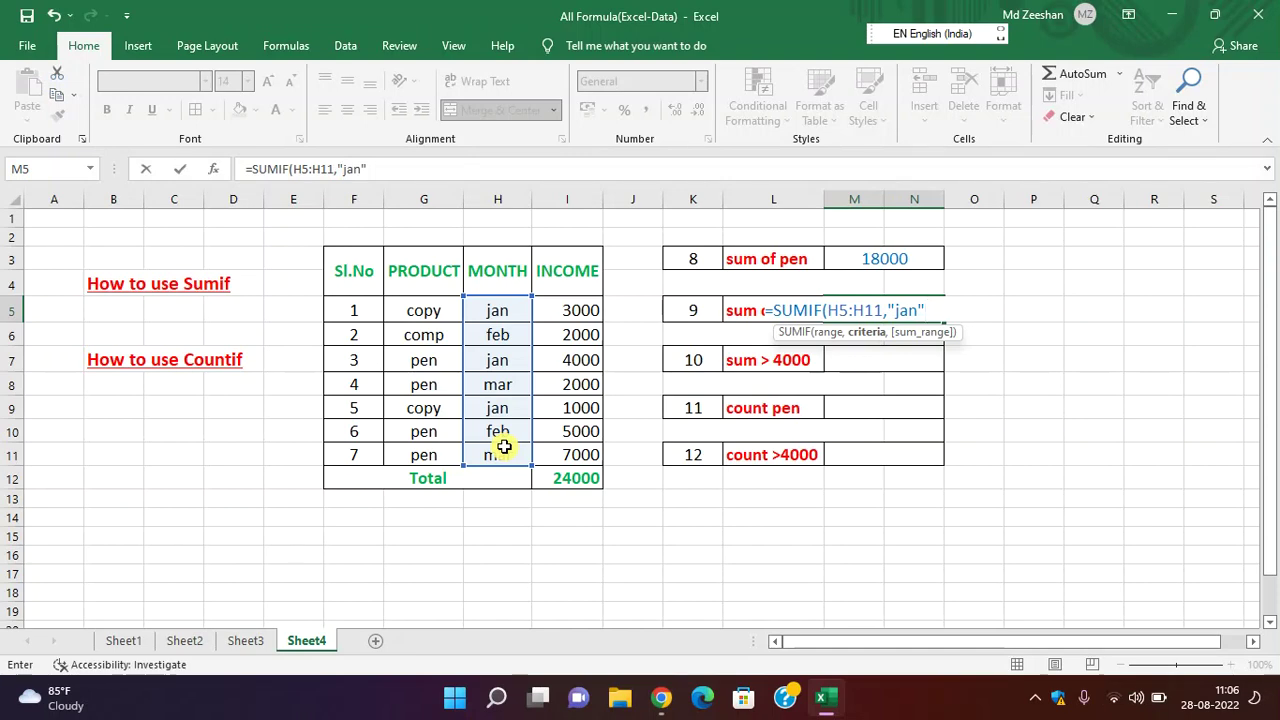
text(,)
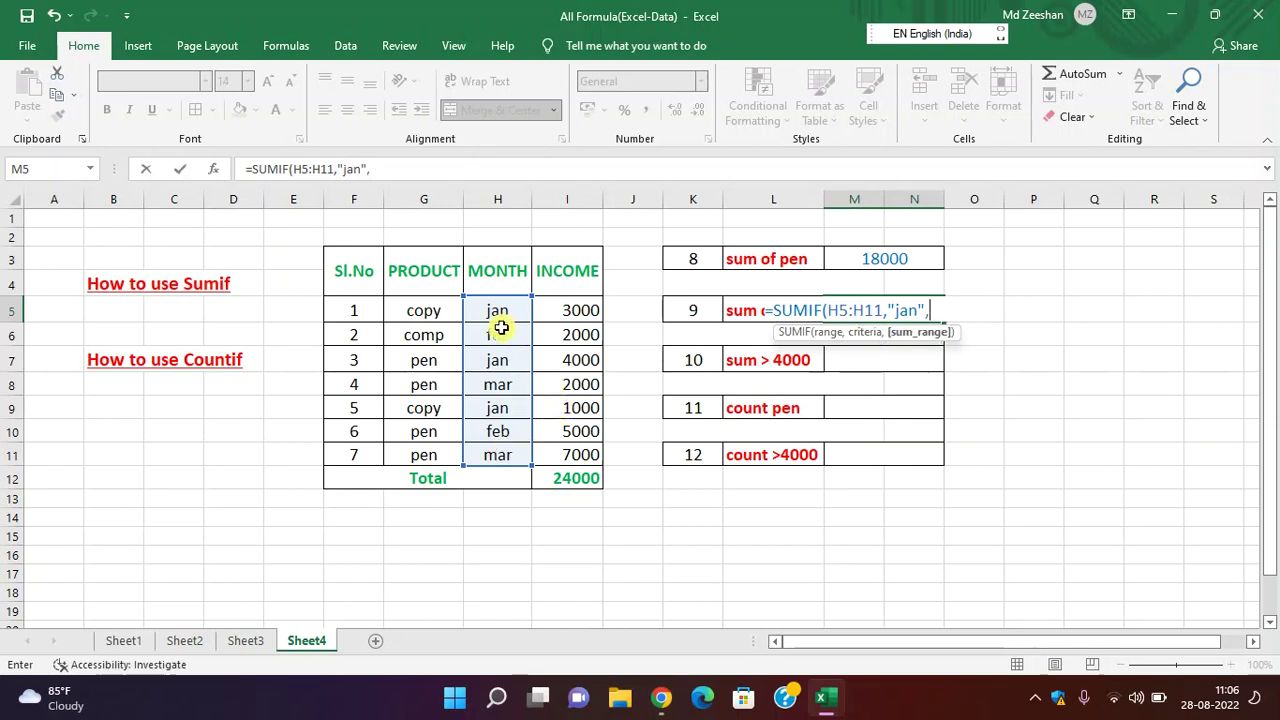
drag(568, 314, 572, 452)
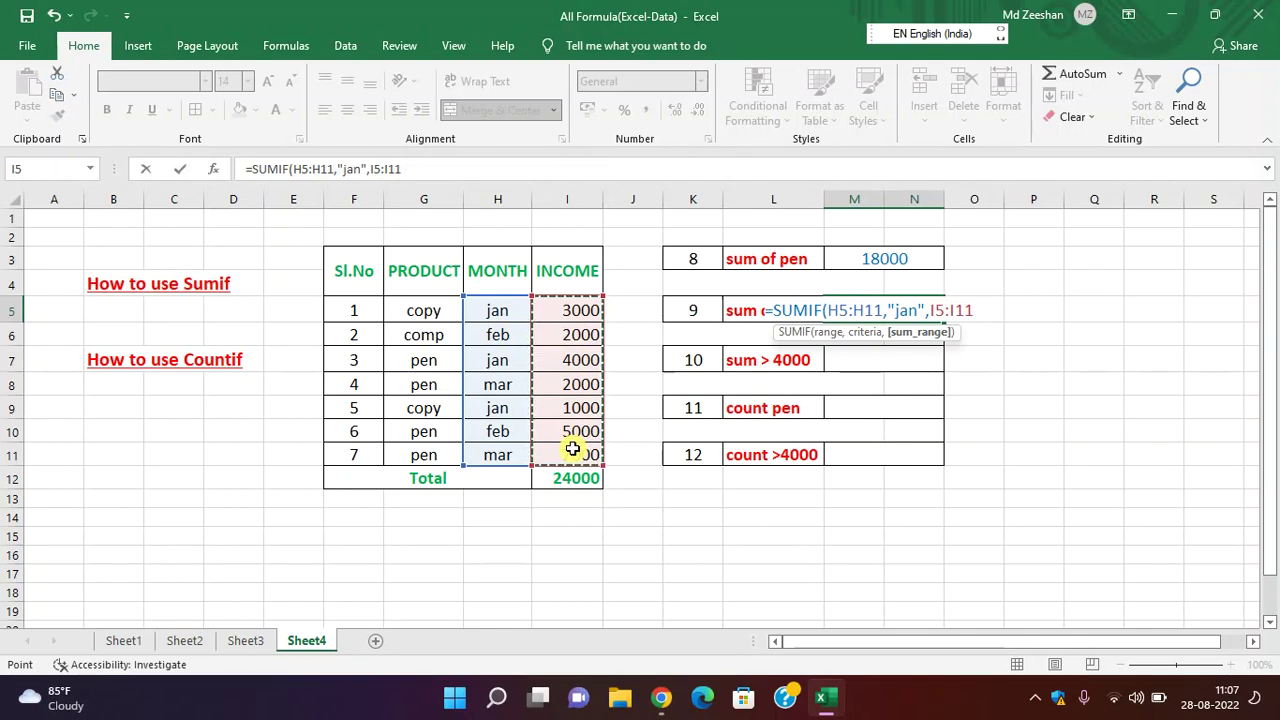
text())
key(Return)
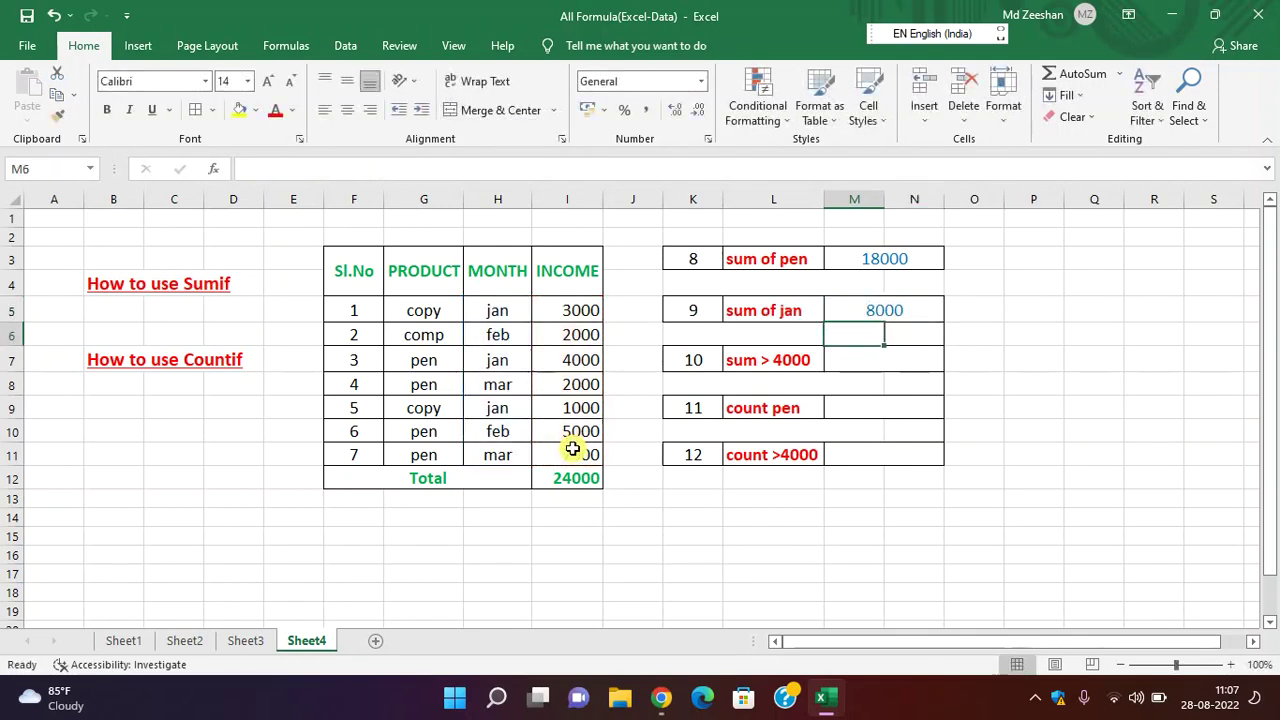
click(884, 313)
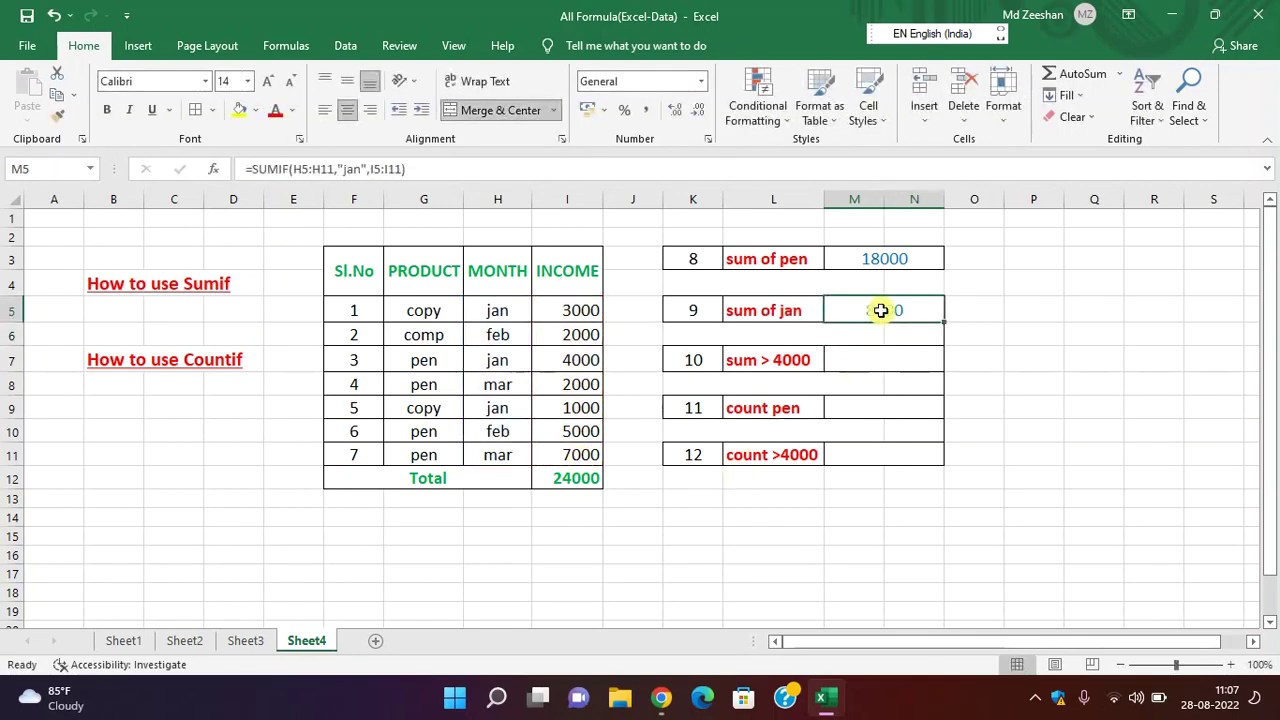
click(571, 310)
click(572, 363)
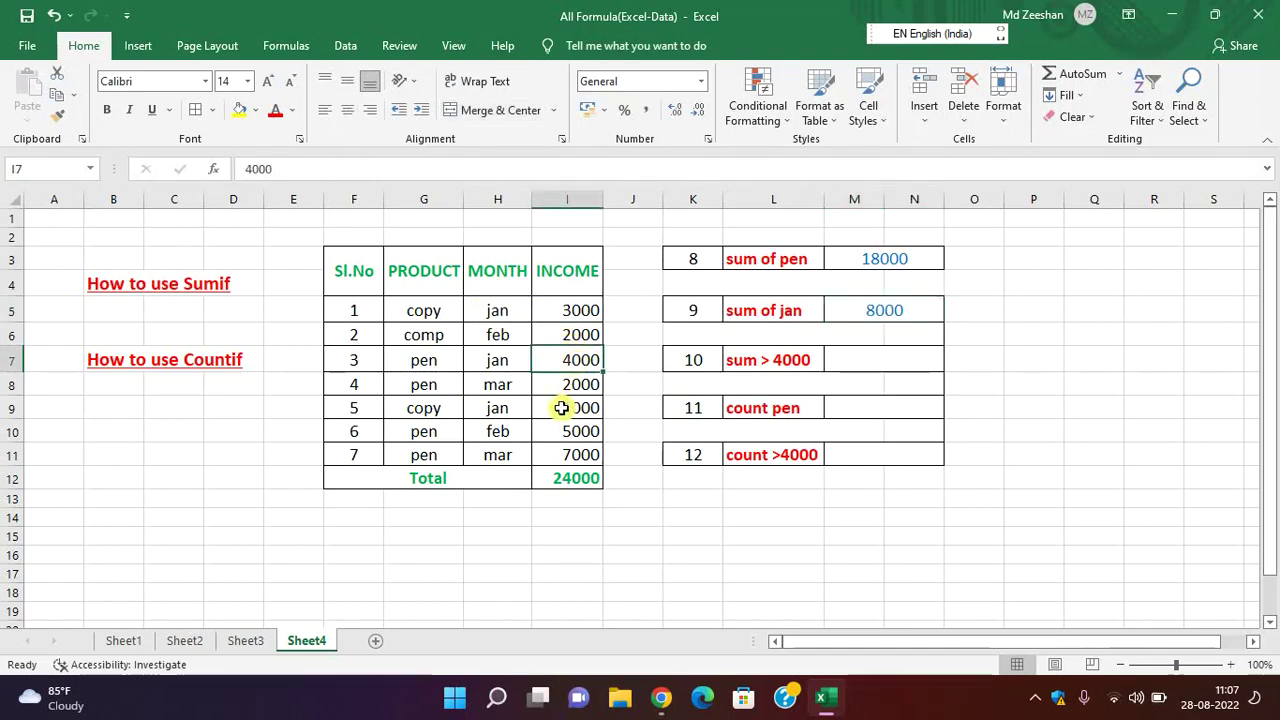
click(564, 406)
click(1044, 432)
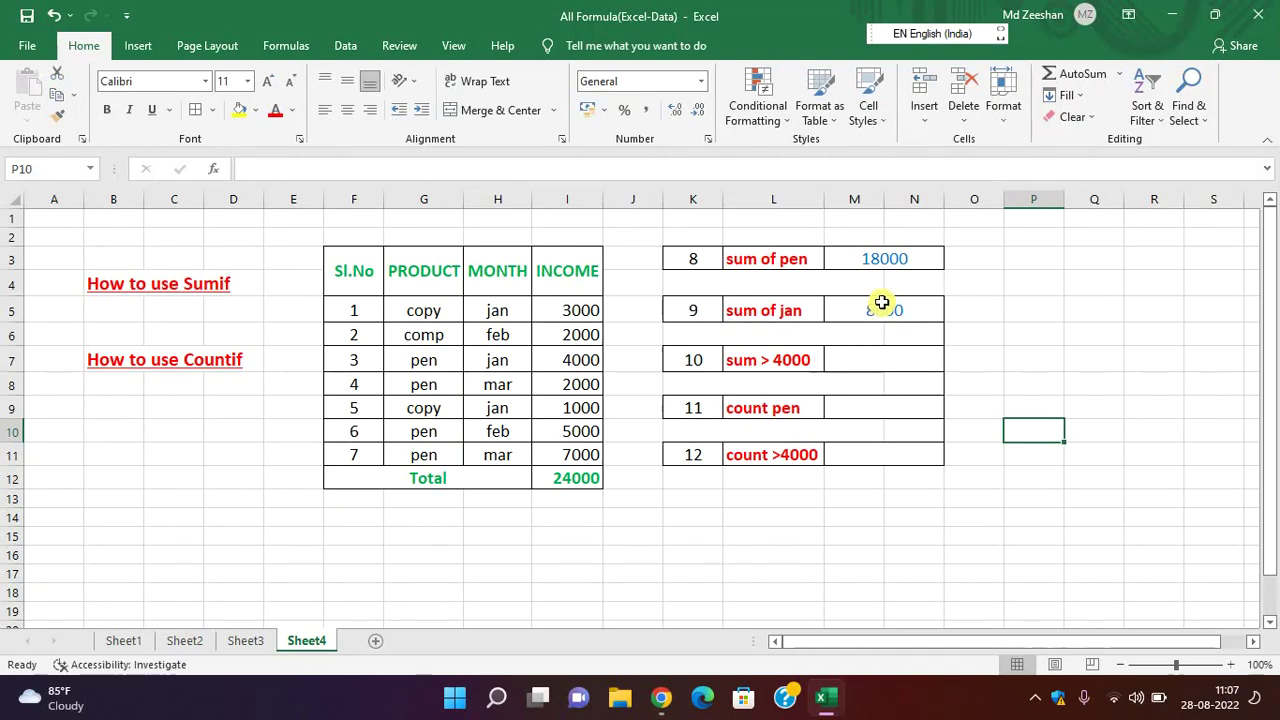
click(868, 363)
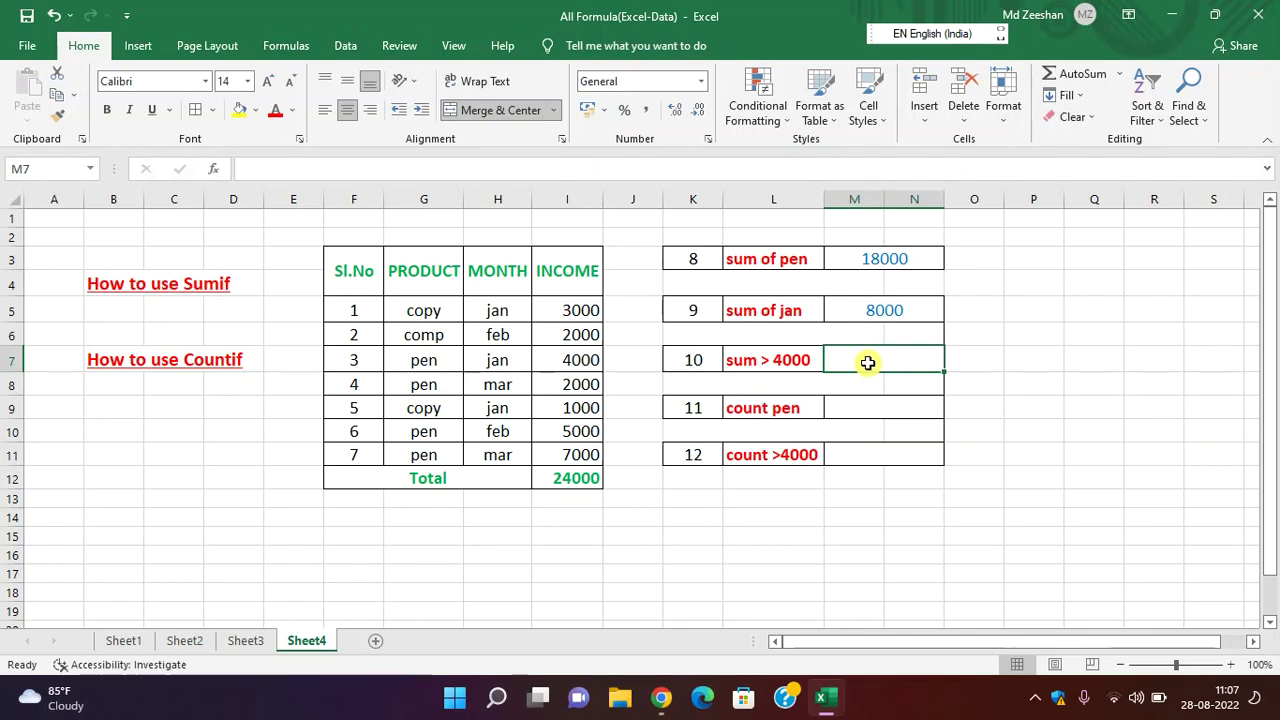
Step: Enter =SUMIF(I5:I11,">4000",I5:I11) in M7 to total incomes above 4000, giving 12000
text(=)
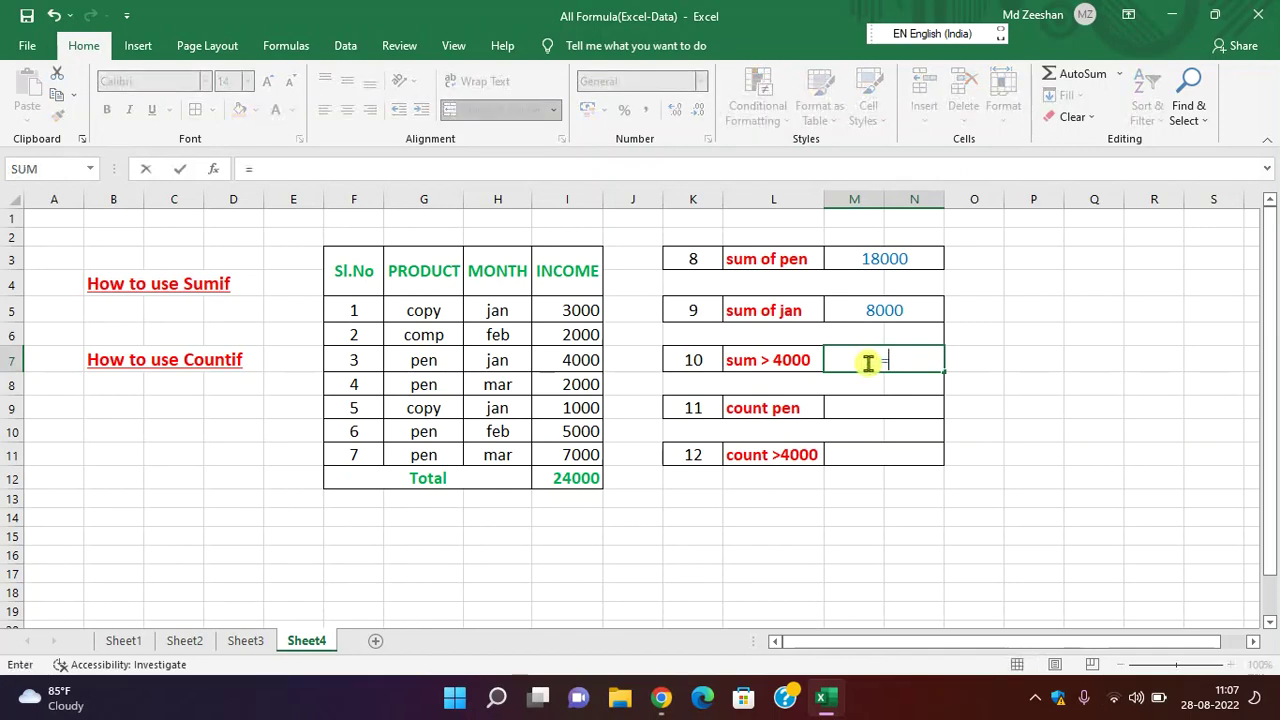
text(sumif)
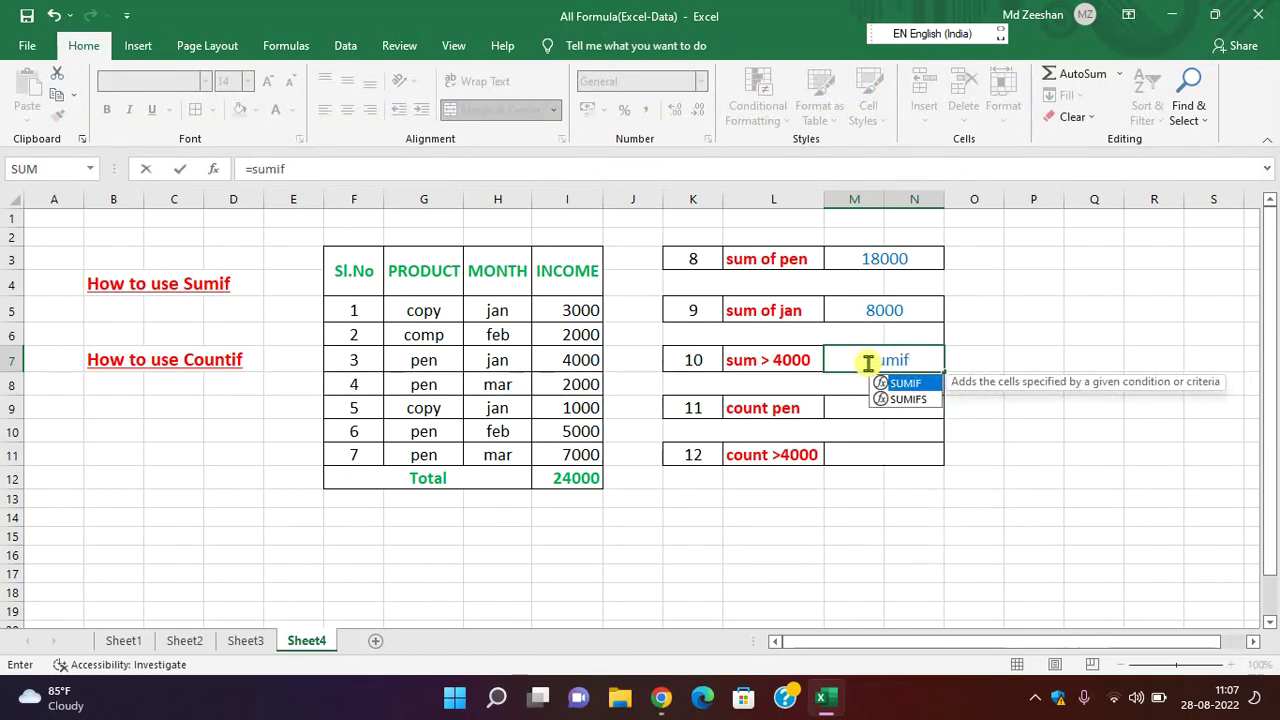
text(()
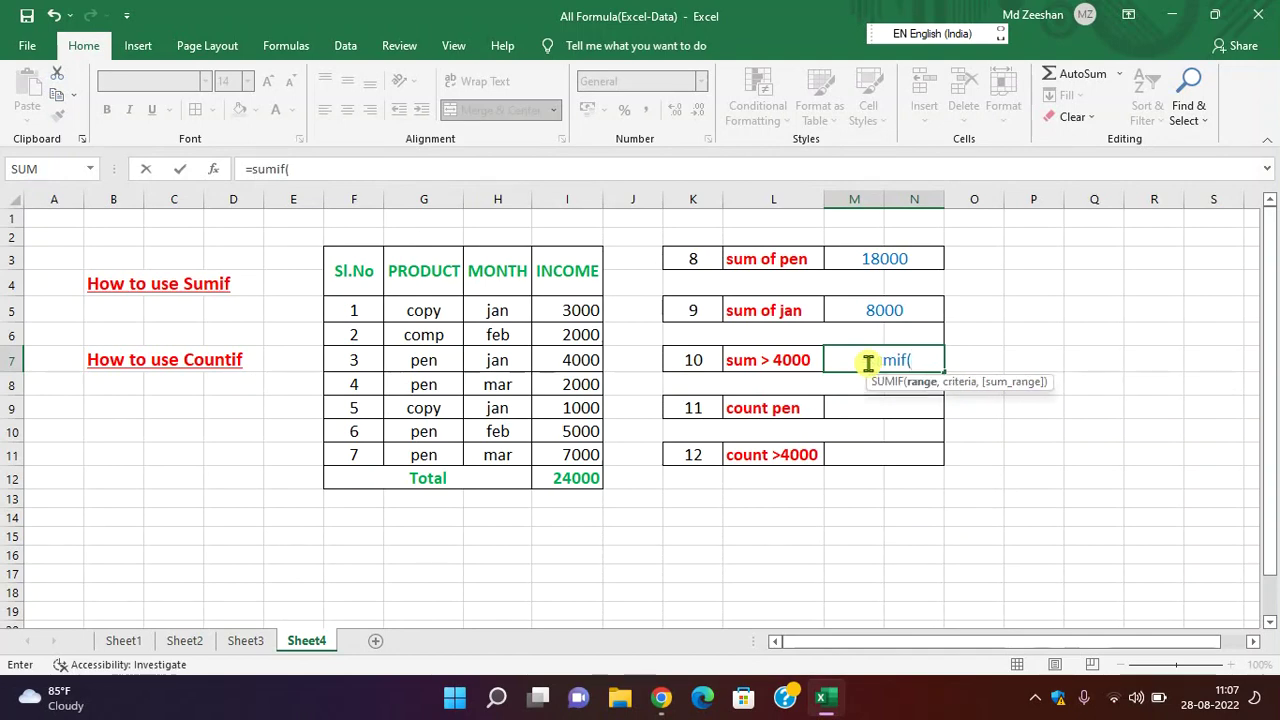
click(567, 317)
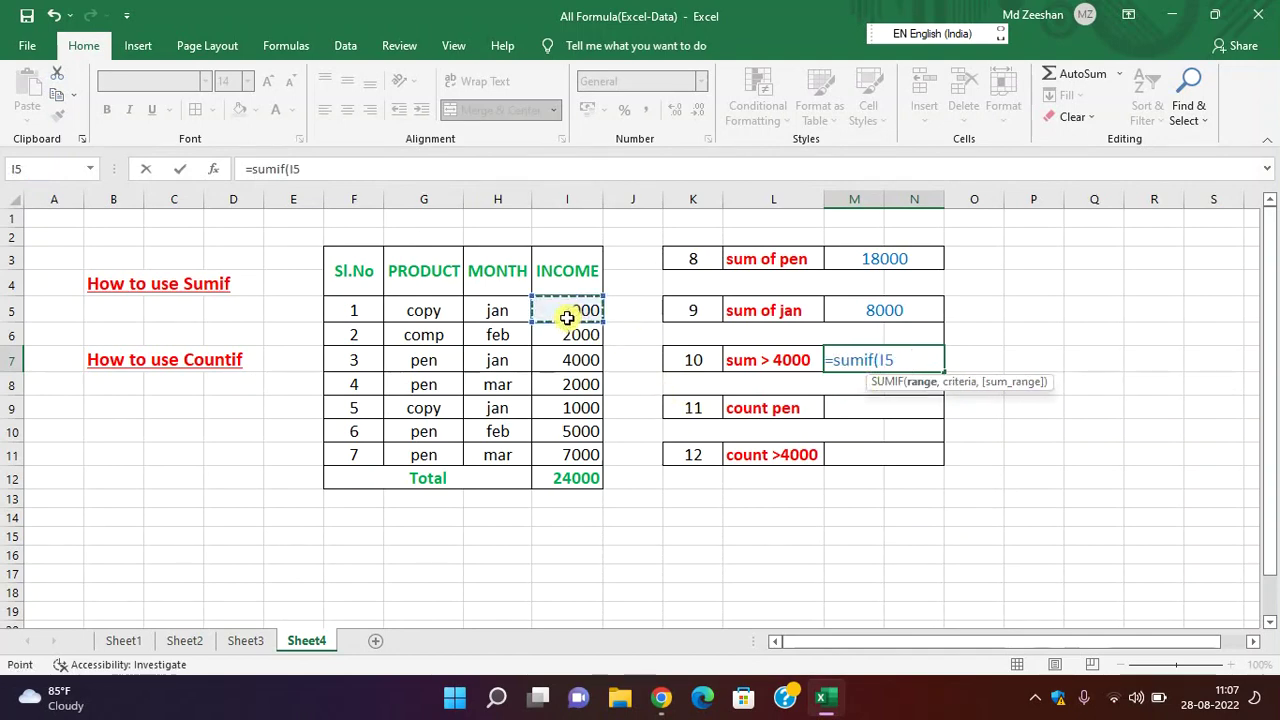
drag(567, 317, 567, 447)
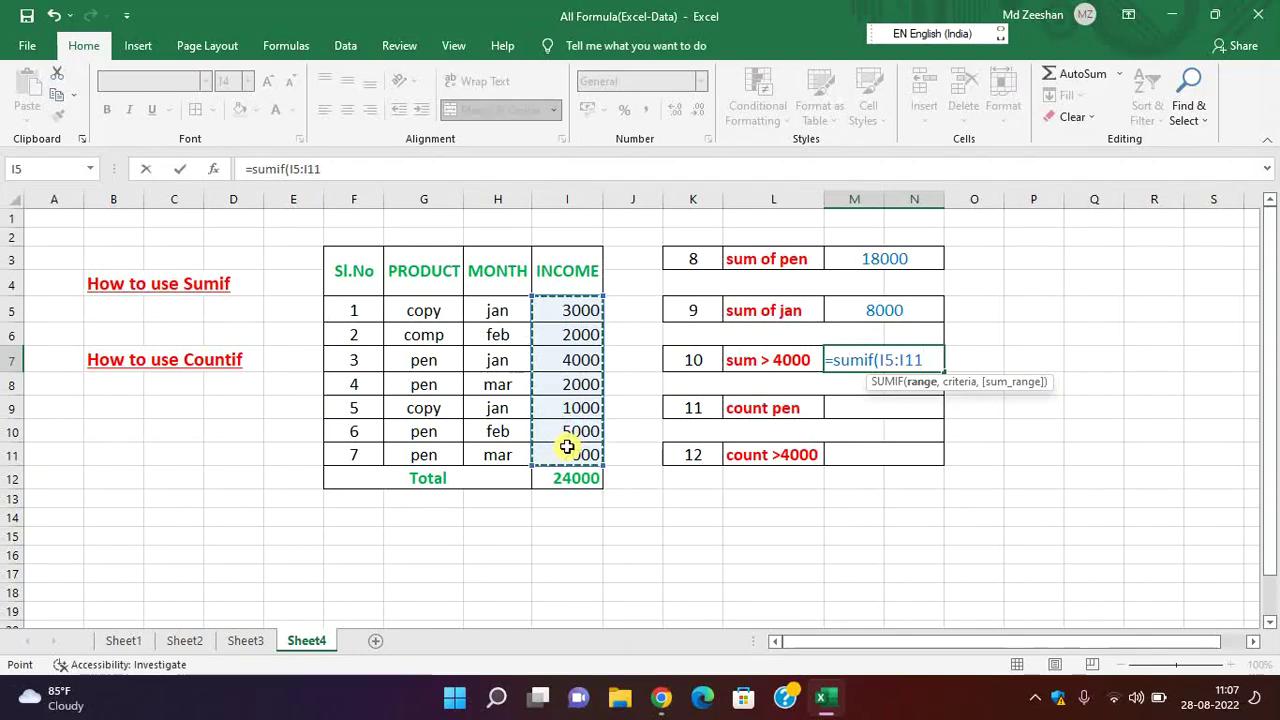
text(,)
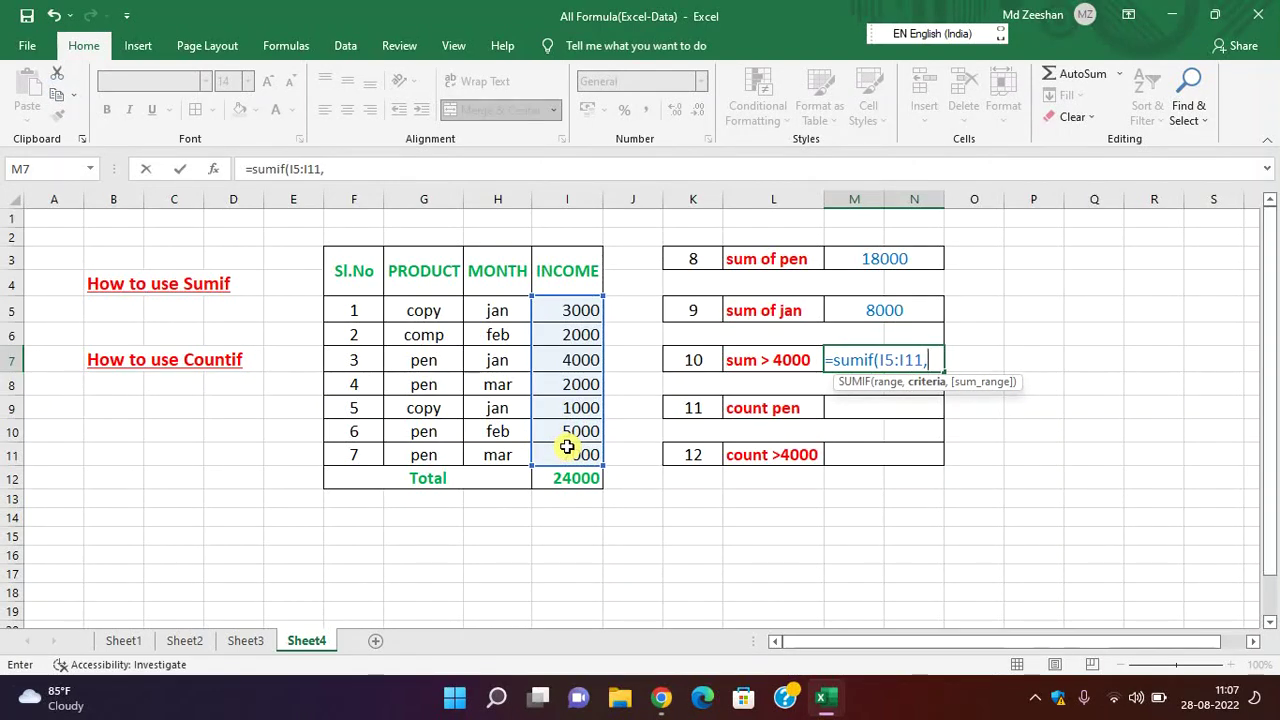
text(")
text(>)
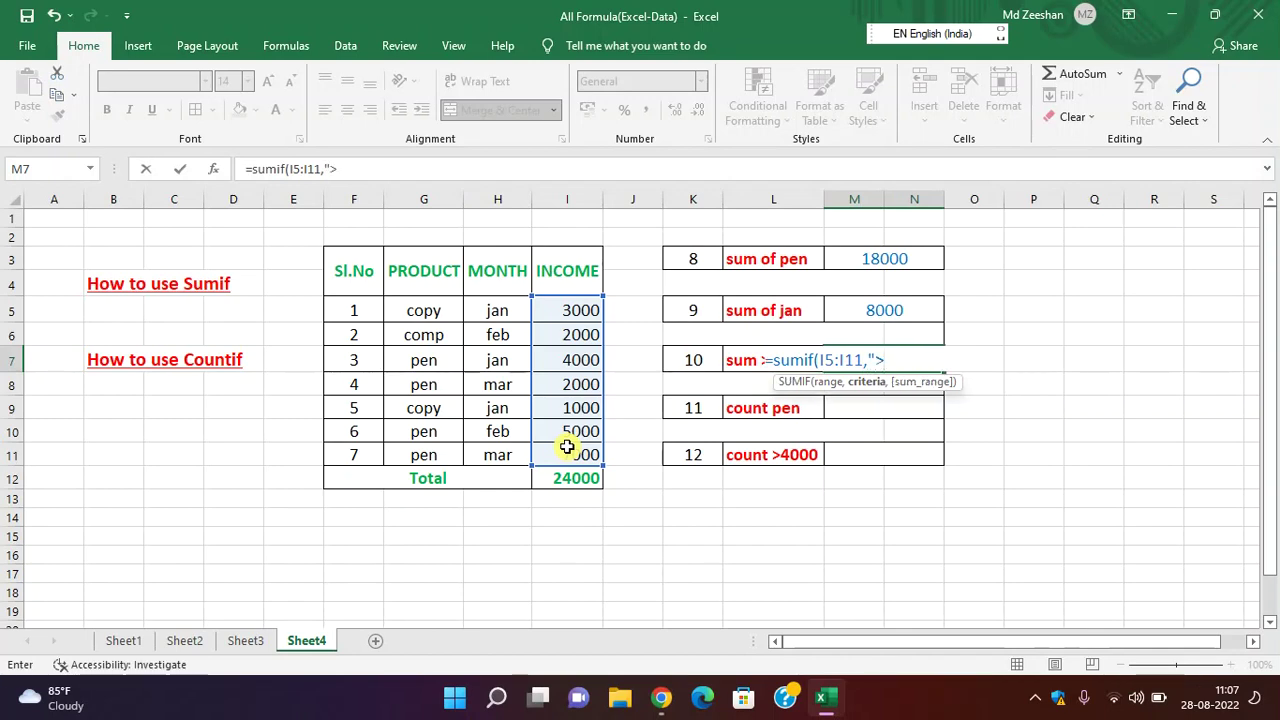
text(400)
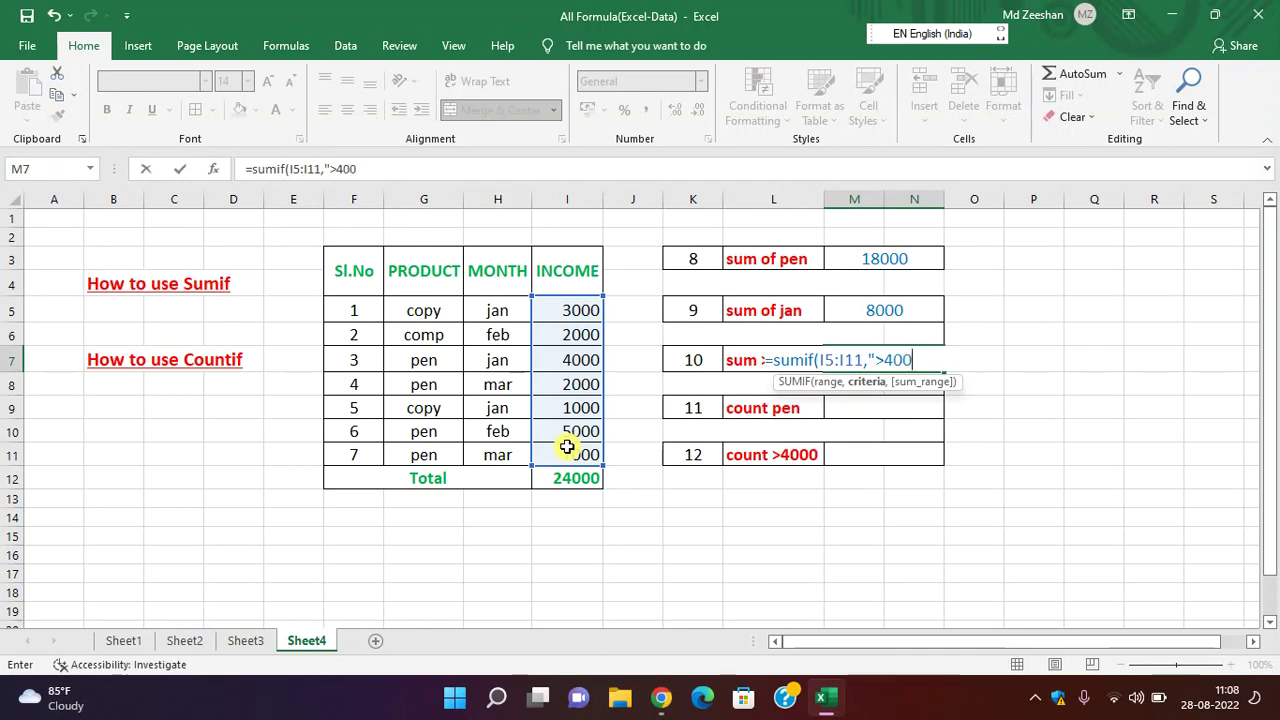
text(0)
text(")
text(,)
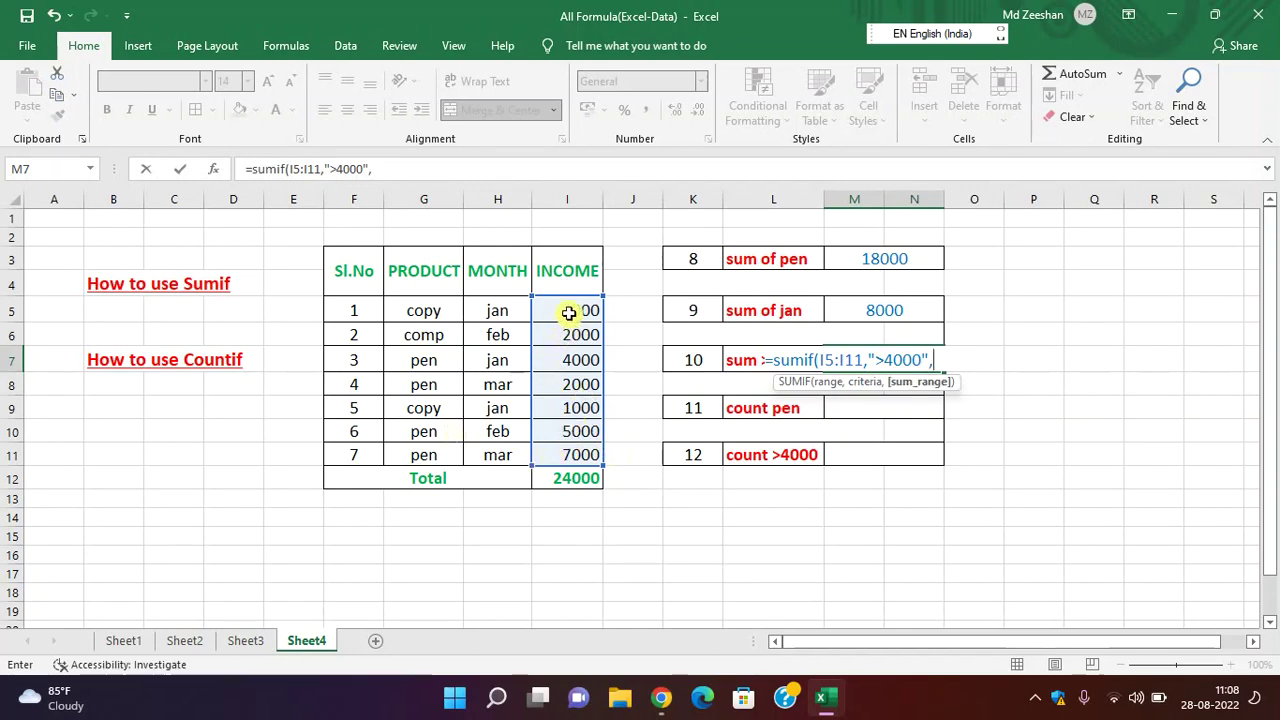
drag(568, 313, 568, 449)
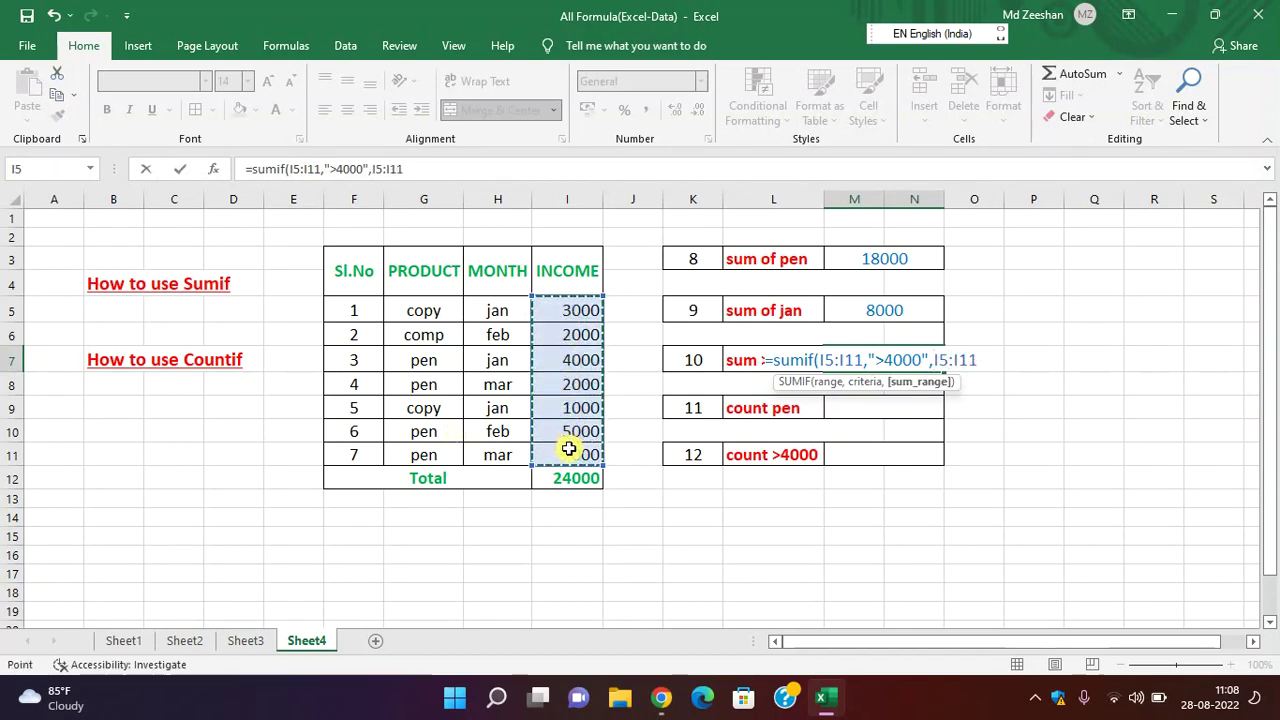
text())
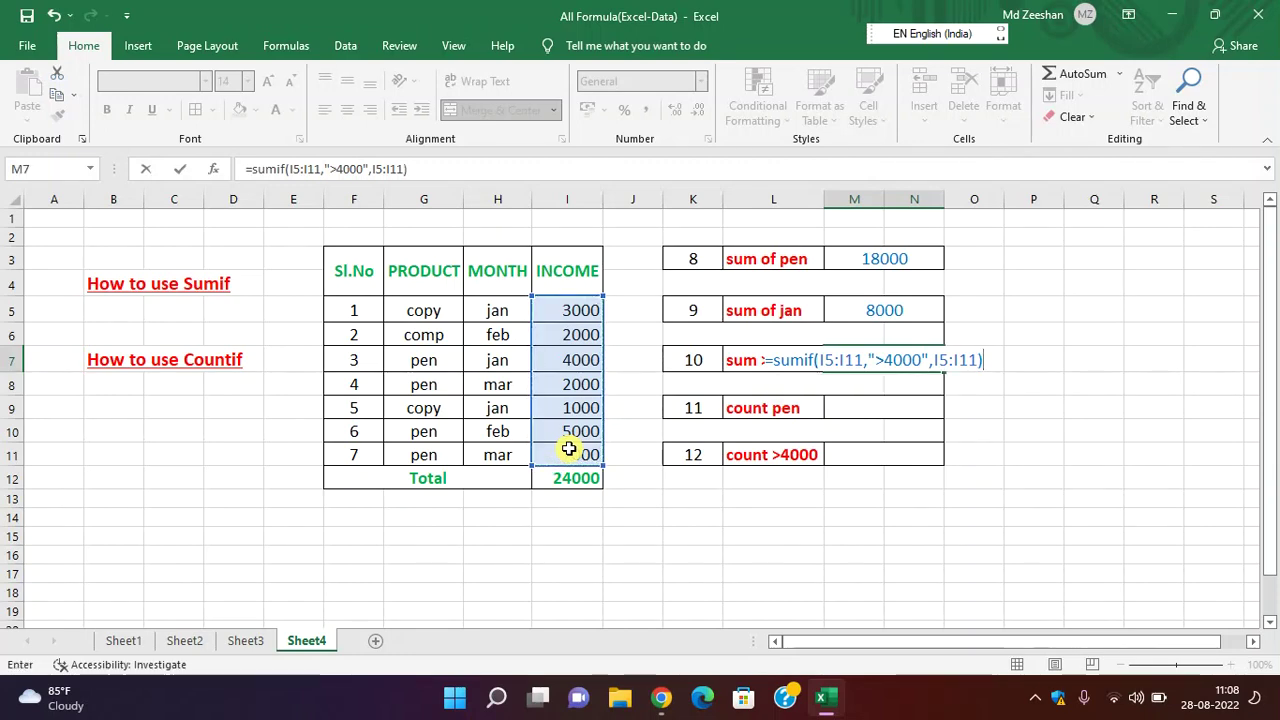
key(Return)
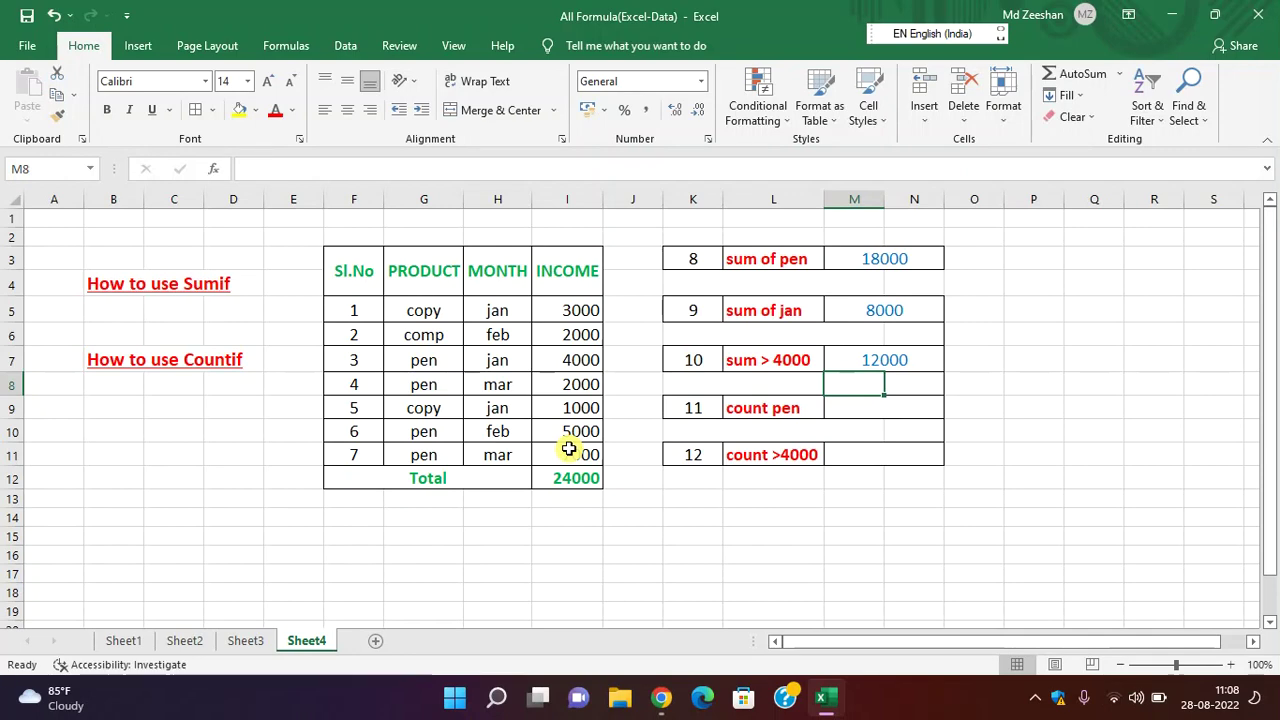
click(576, 362)
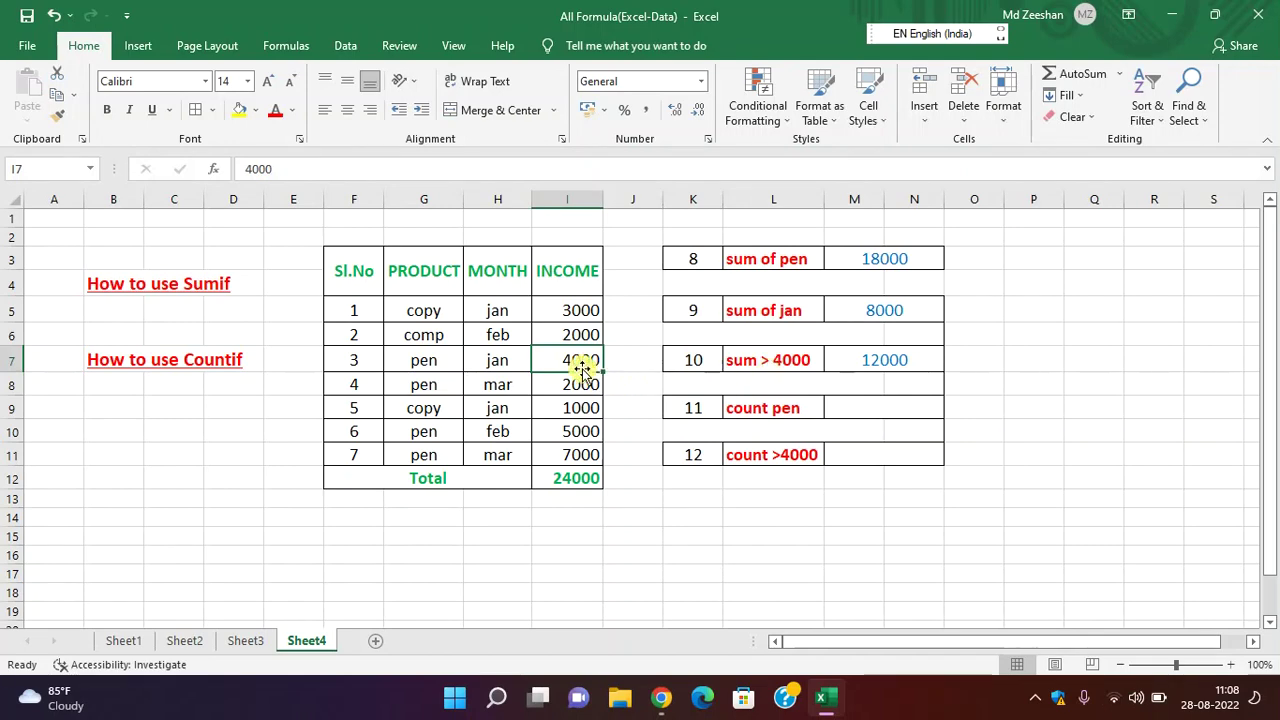
click(582, 436)
click(580, 455)
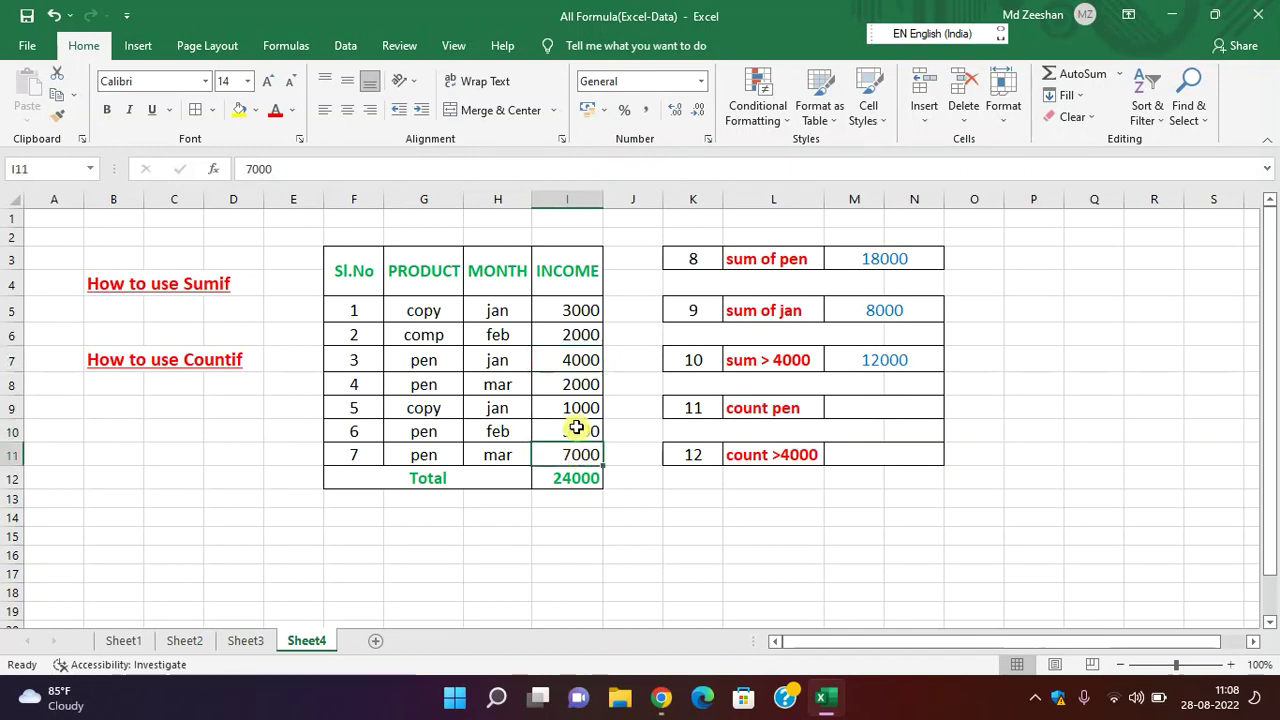
click(891, 362)
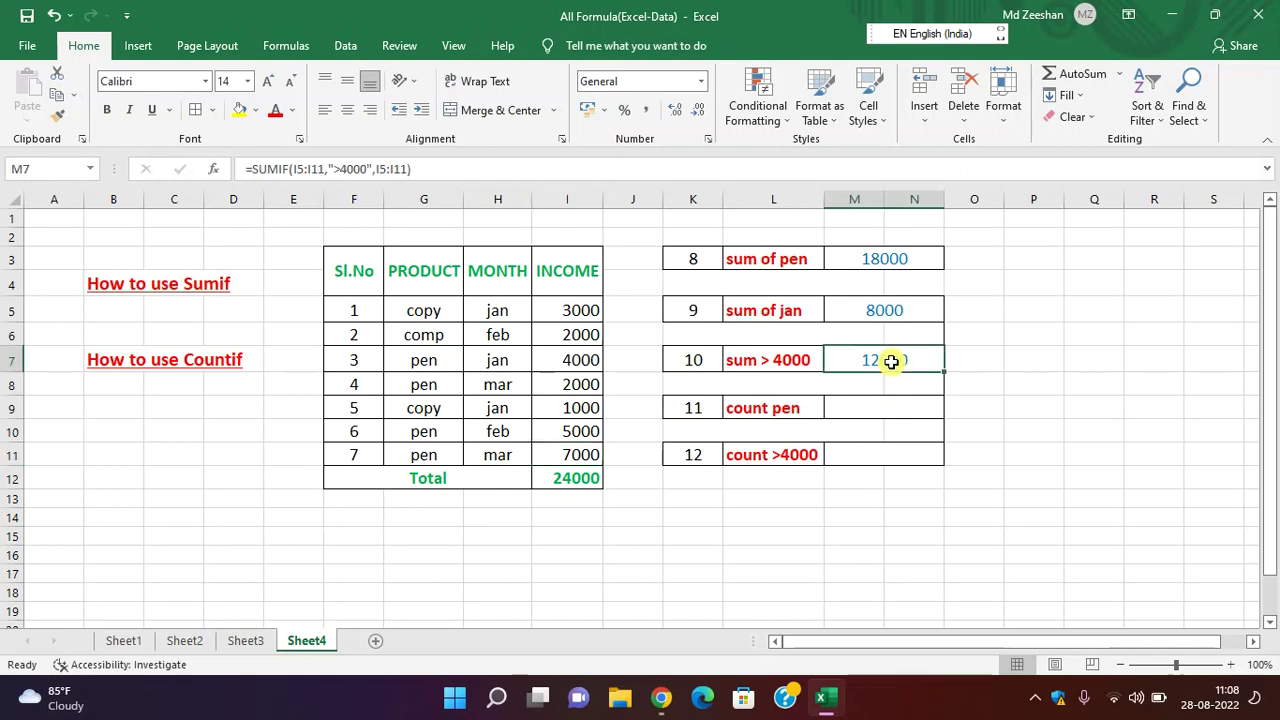
Step: Change M7's criterion to ">=4000" so it returns 16000, then check I7 and M7
click(342, 170)
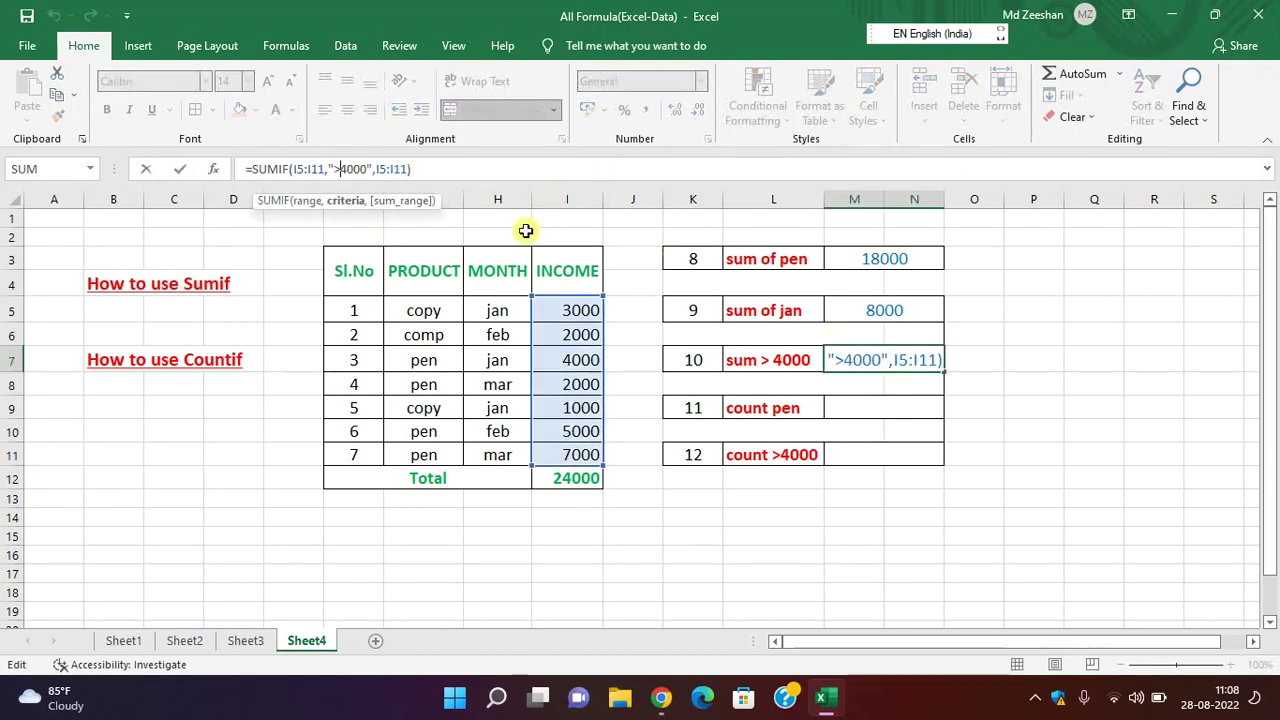
text(=)
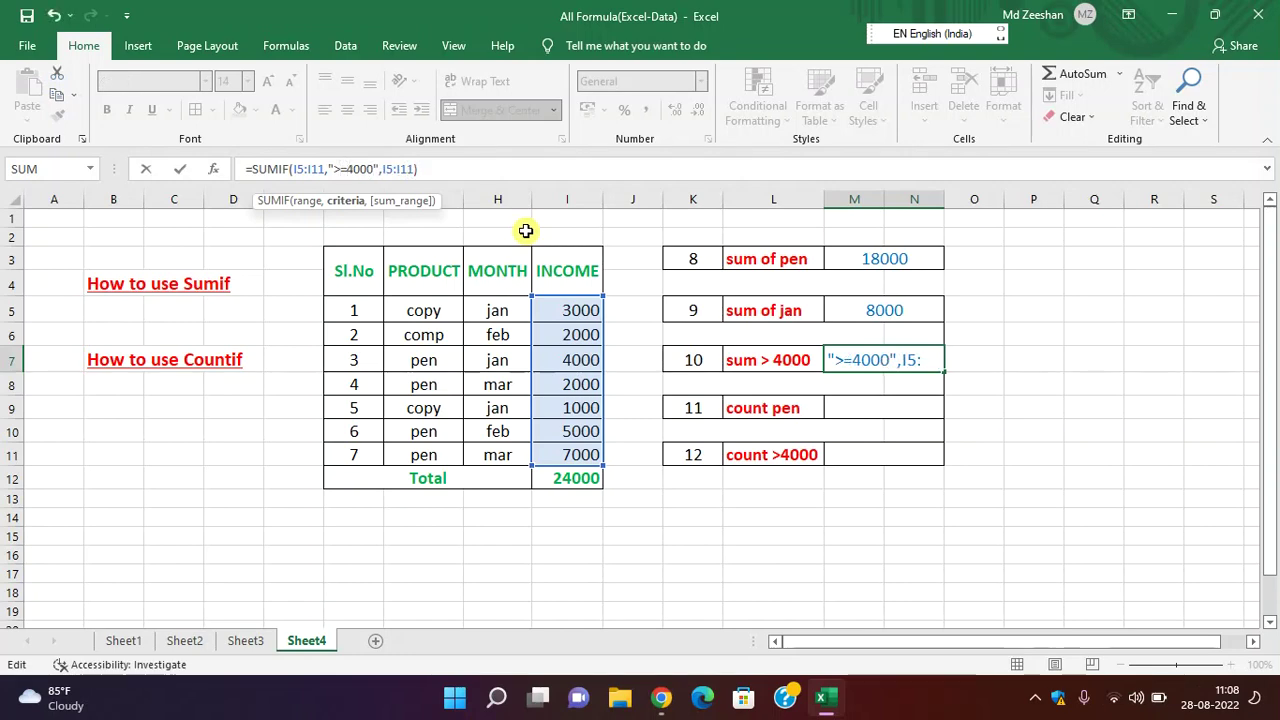
key(Return)
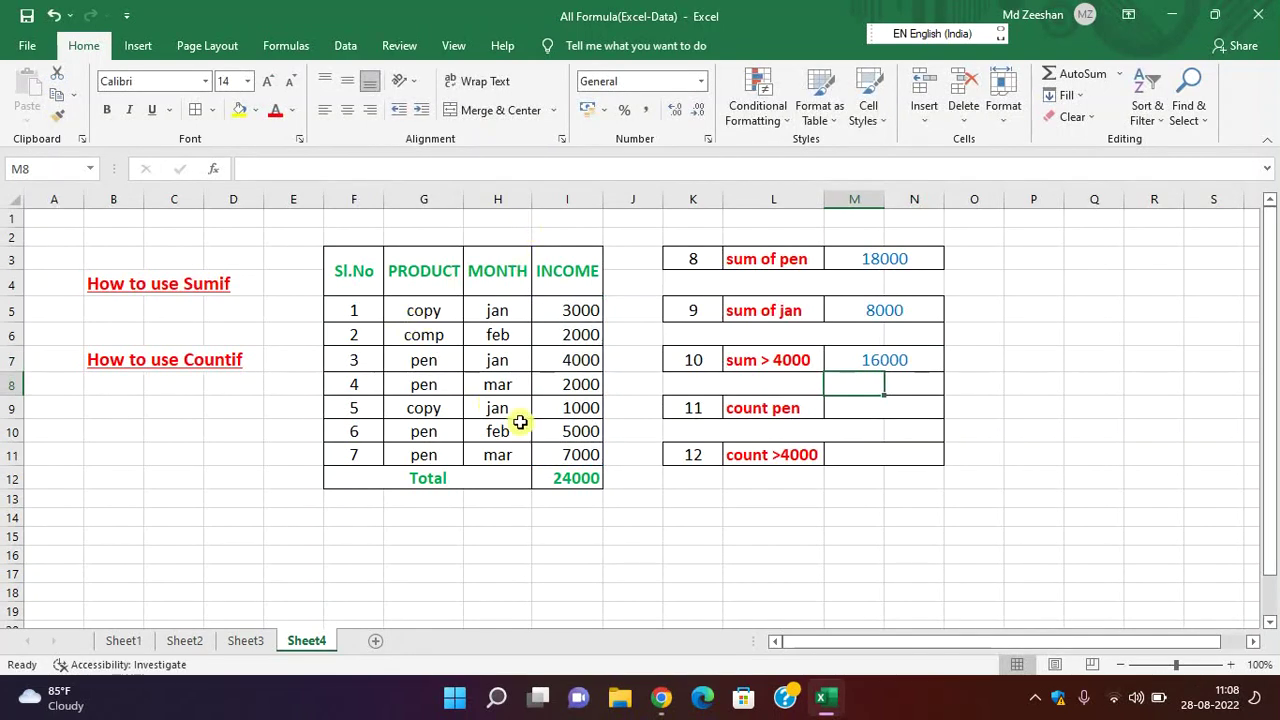
click(583, 362)
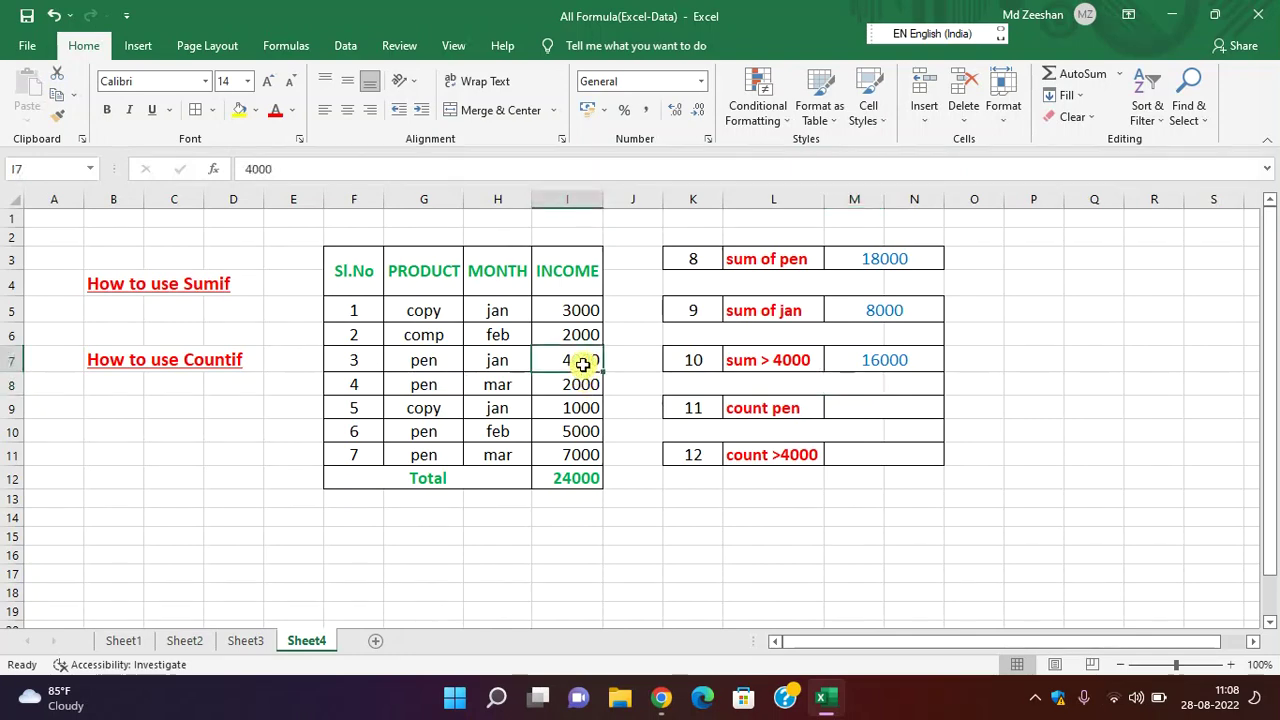
click(905, 363)
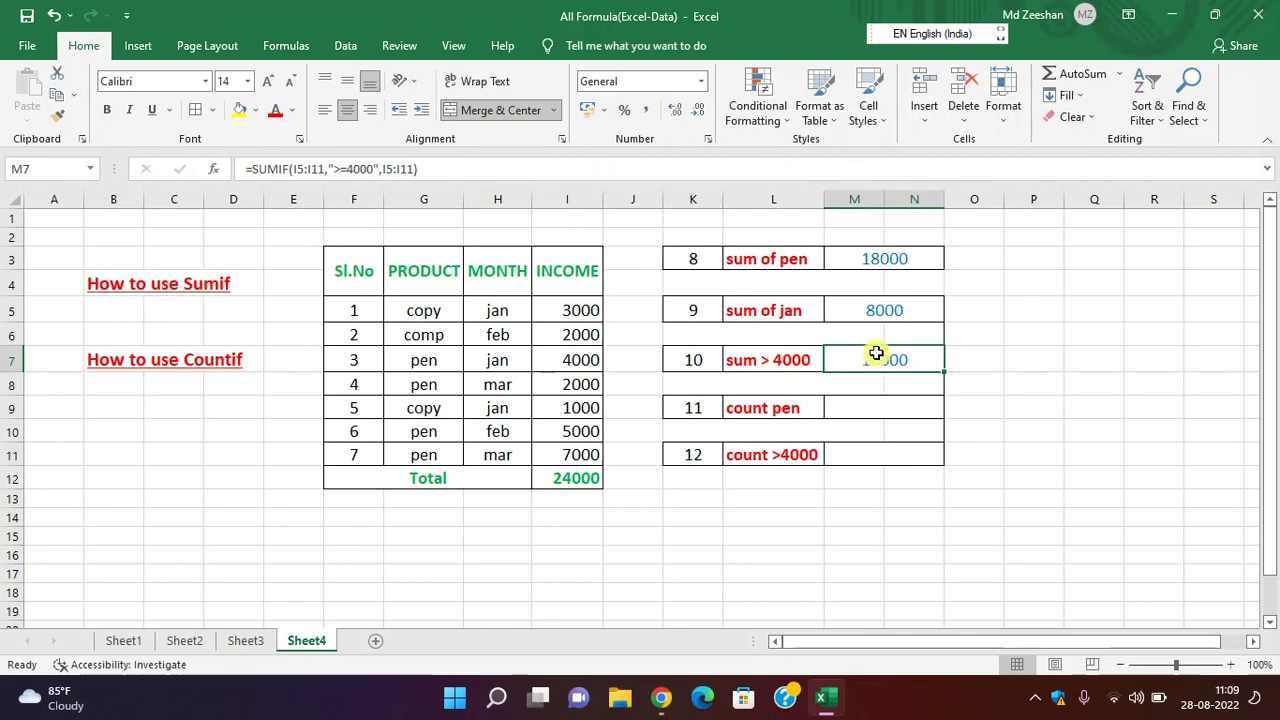
Step: Enter =COUNTIF(G5:G11,"pen") in M9 to count pen products, giving 4
click(868, 408)
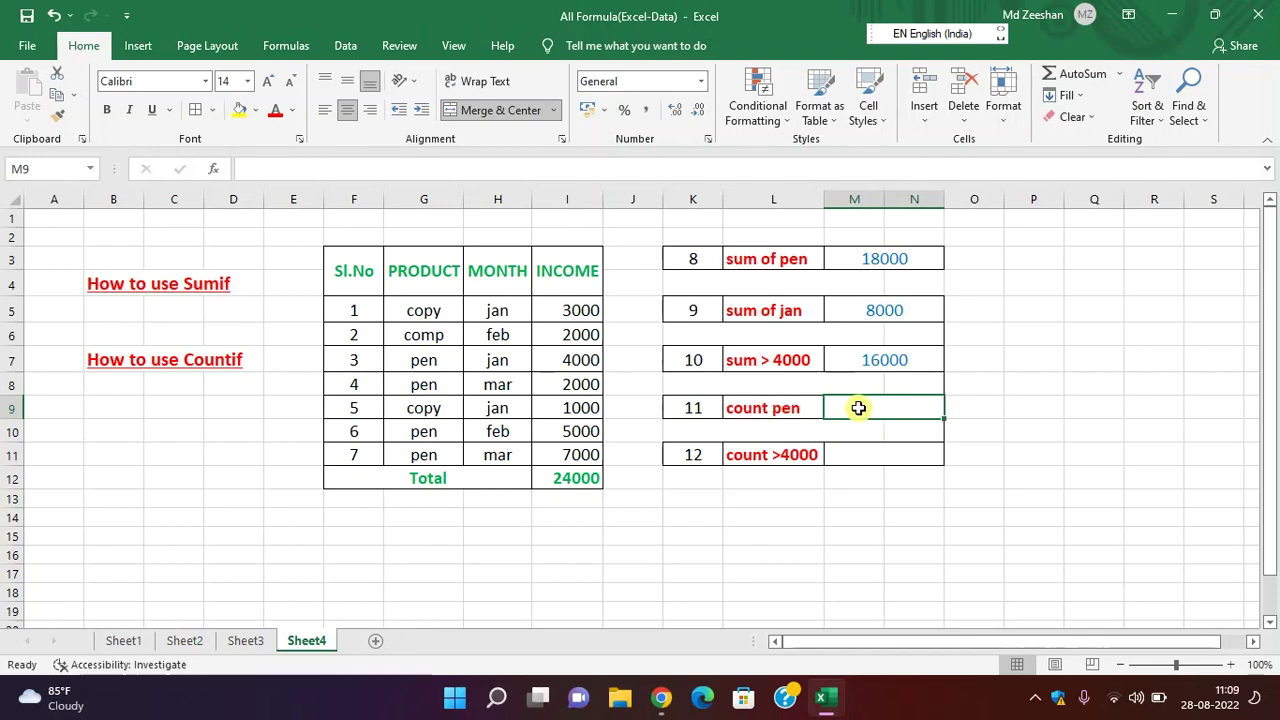
text(=)
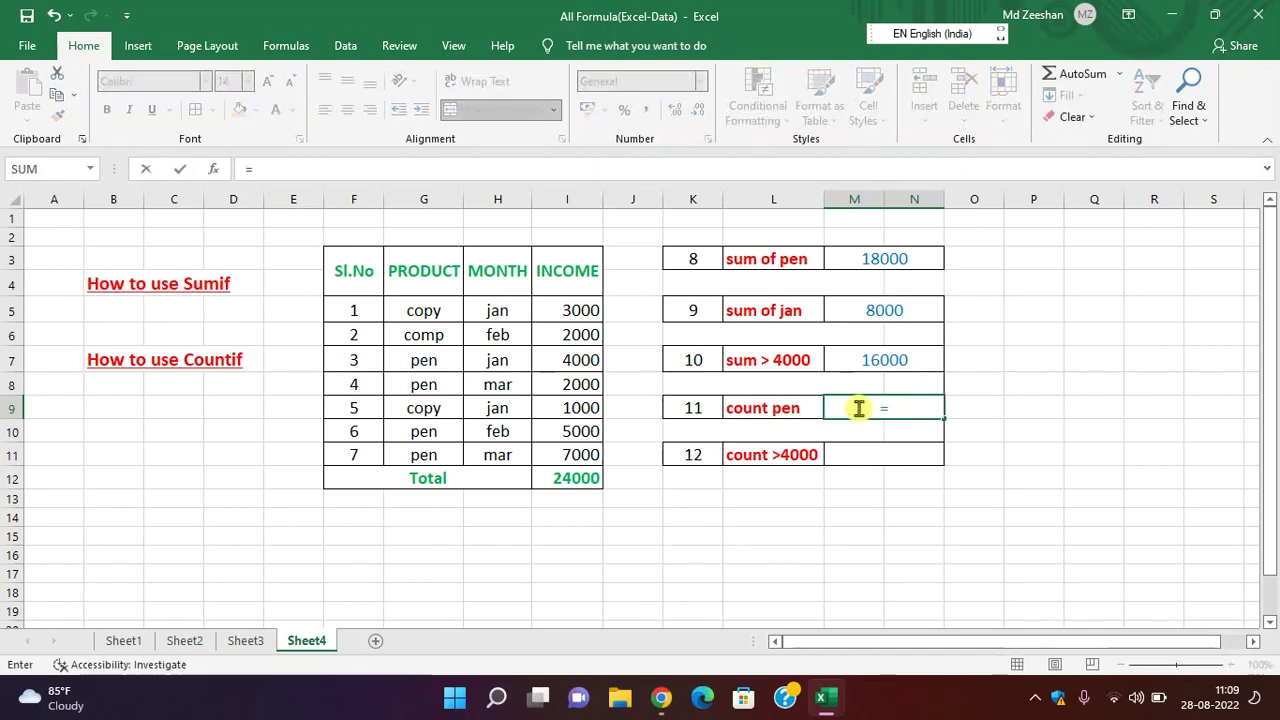
text(count)
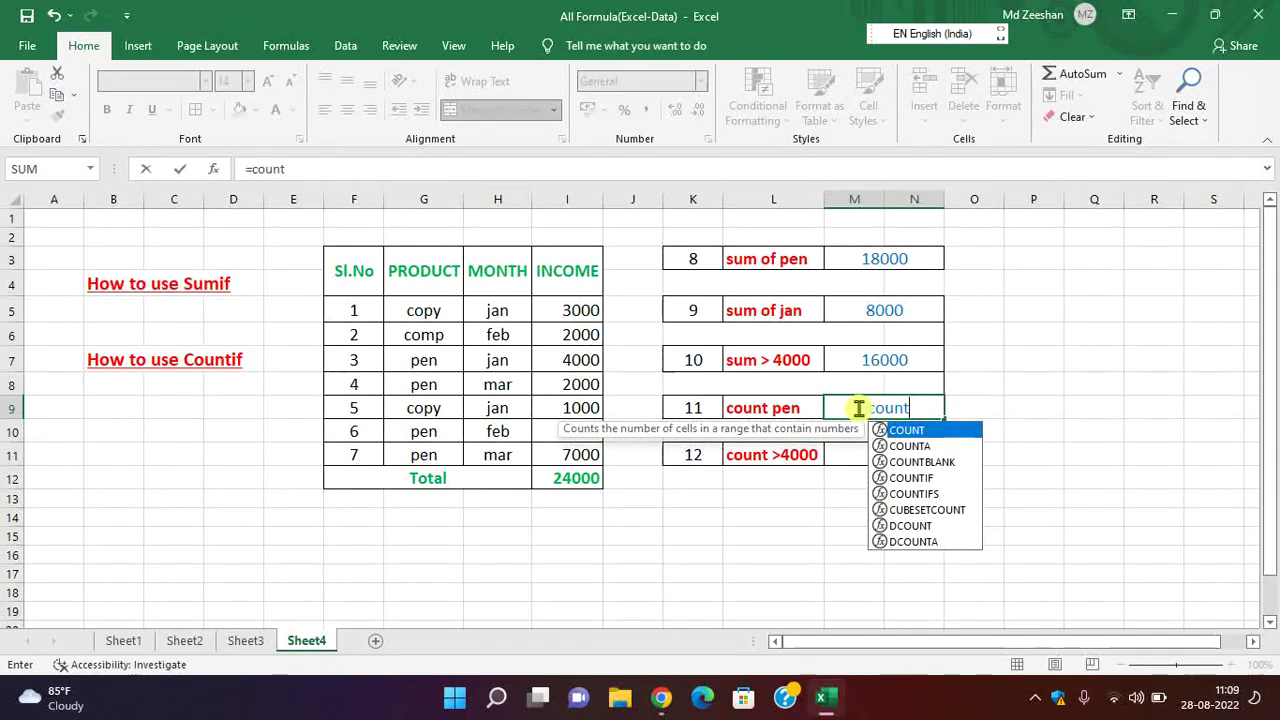
text(if)
key(Tab)
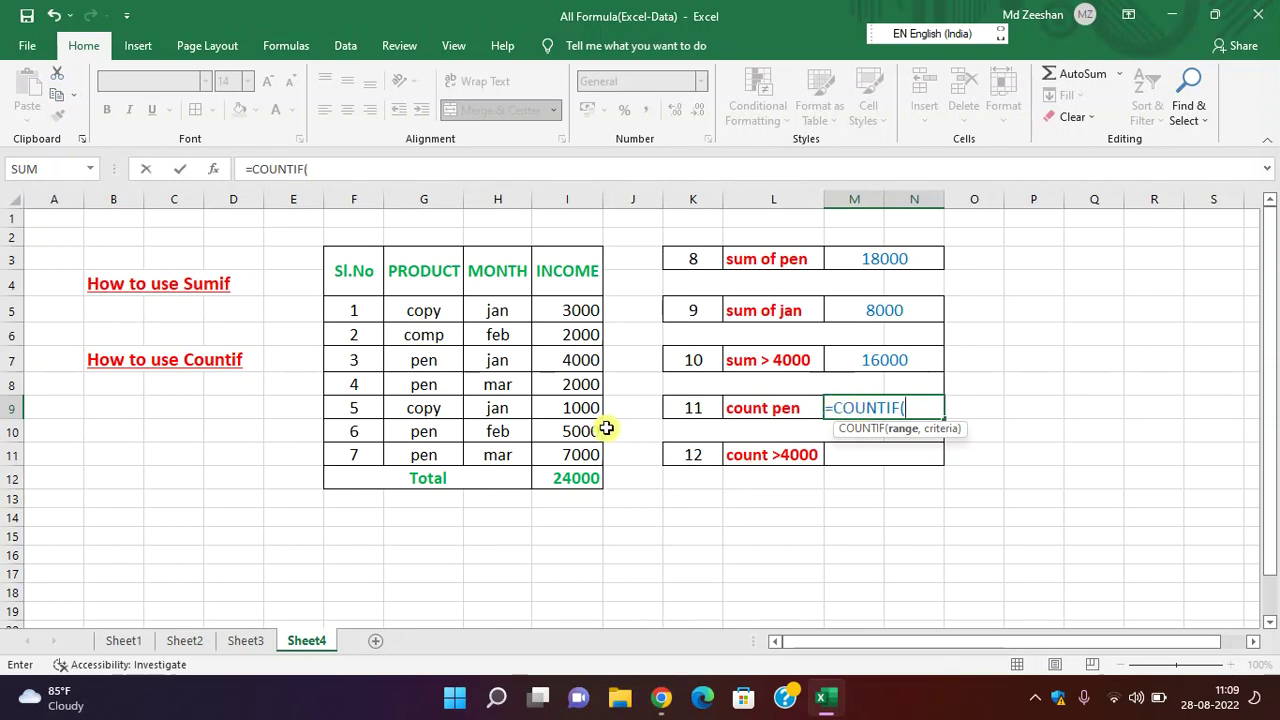
drag(434, 311, 432, 446)
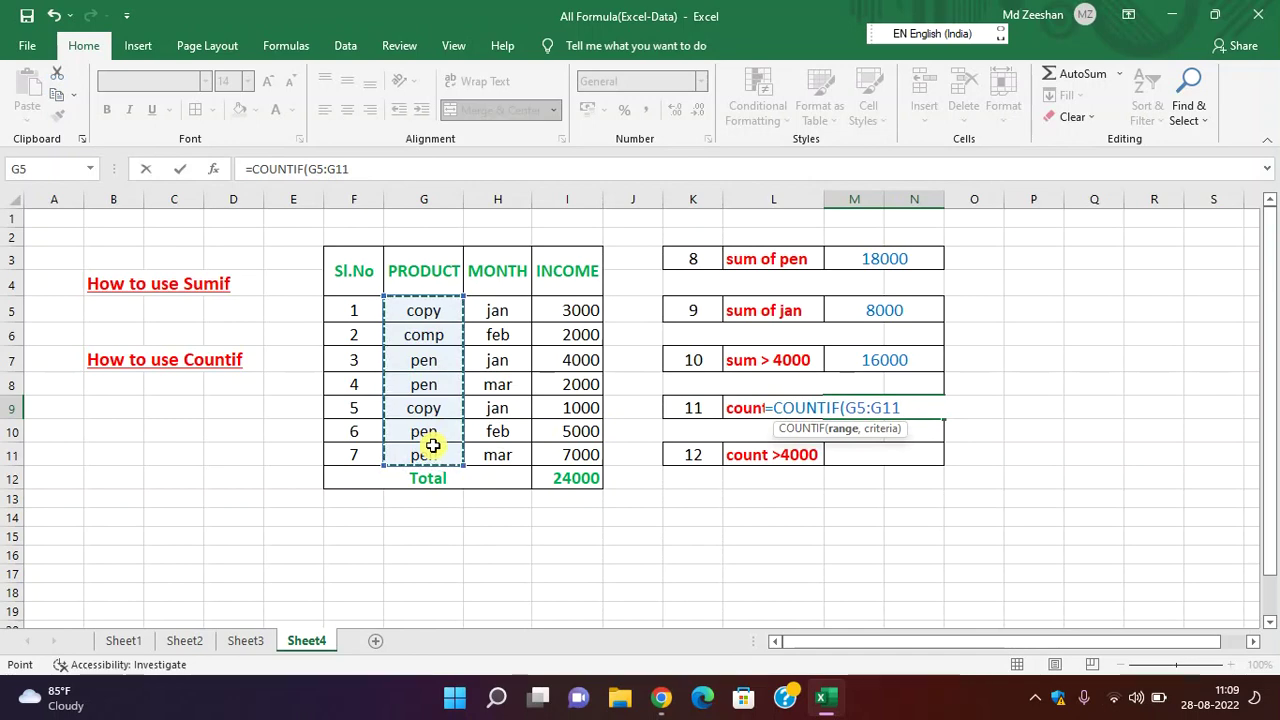
text(,)
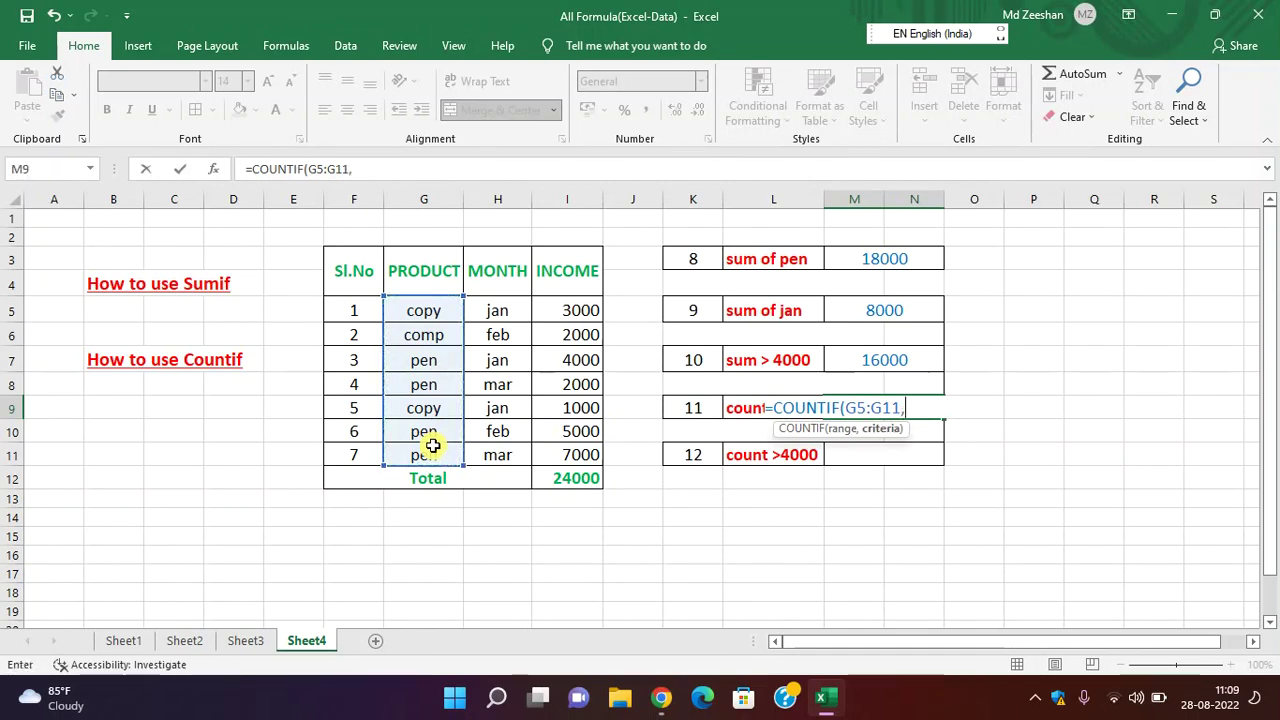
text(")
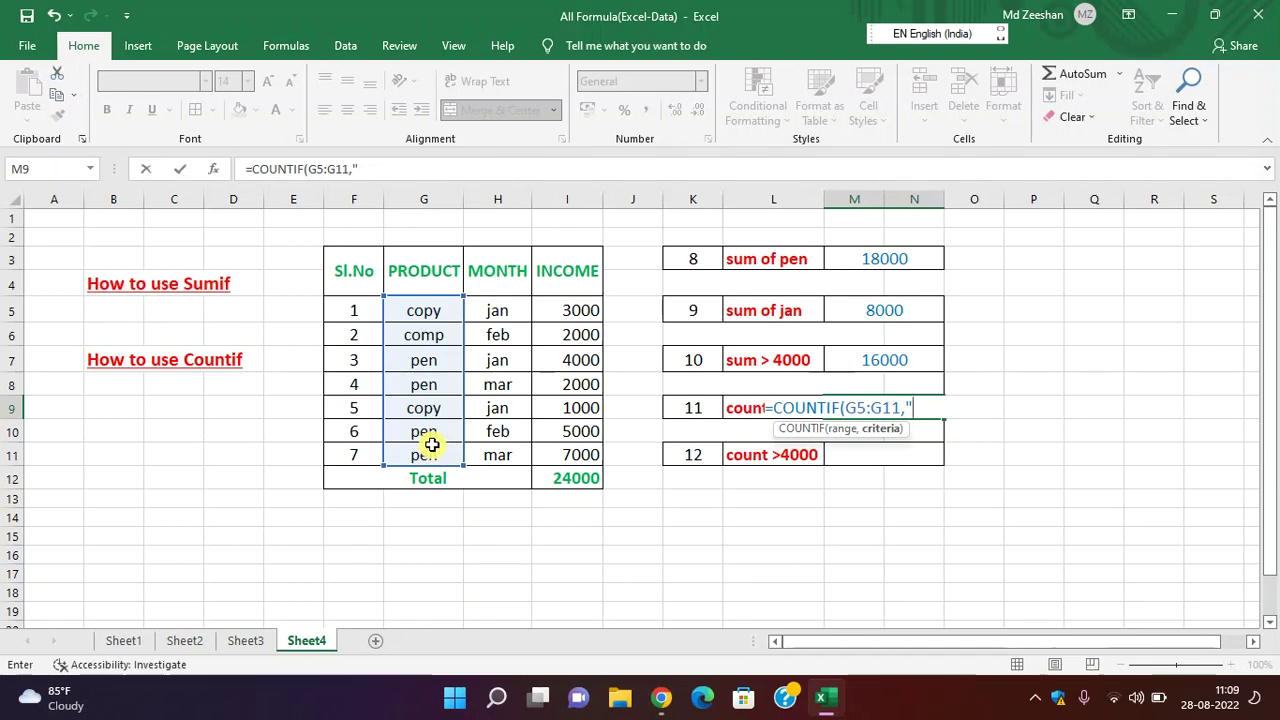
text(pe)
text(n)
text(")
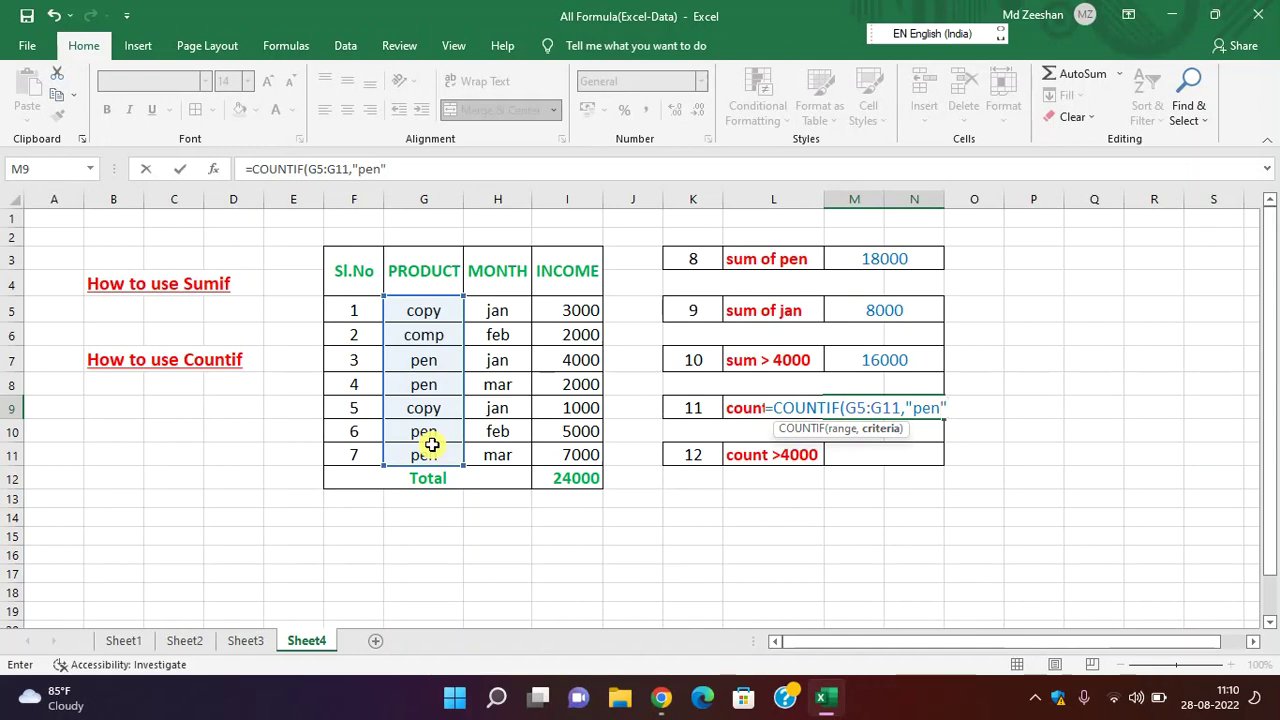
text())
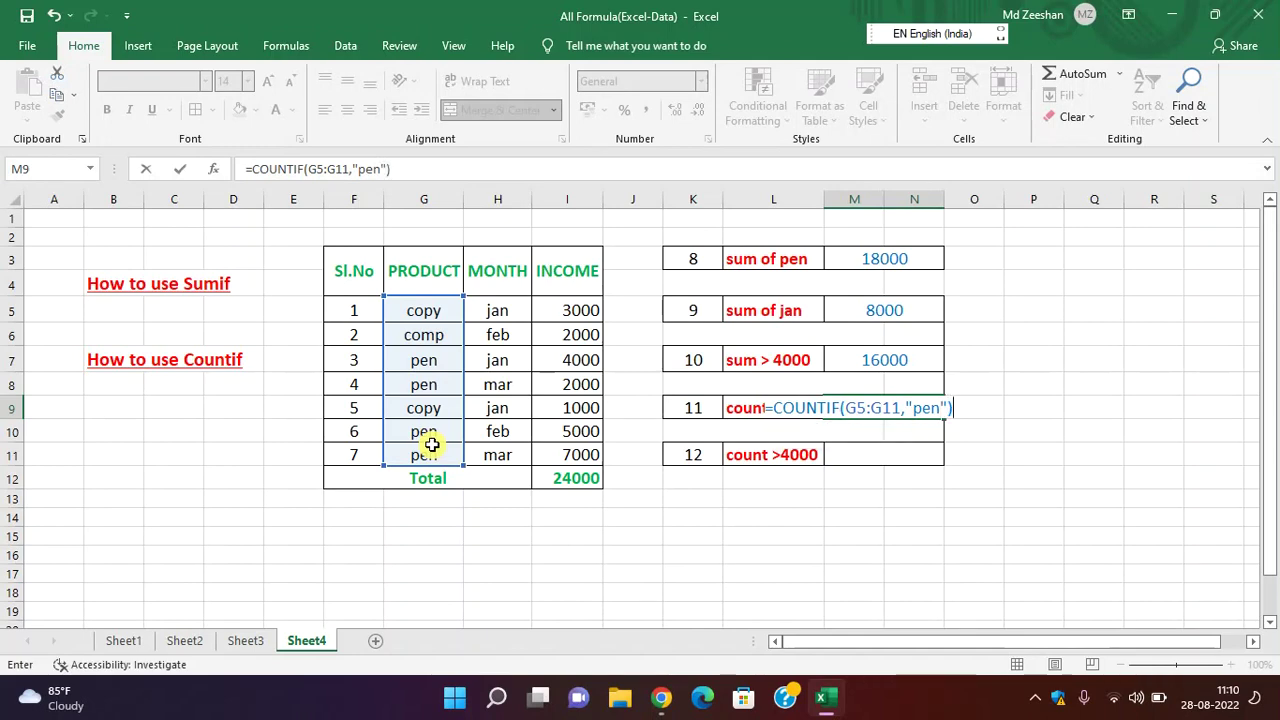
key(Return)
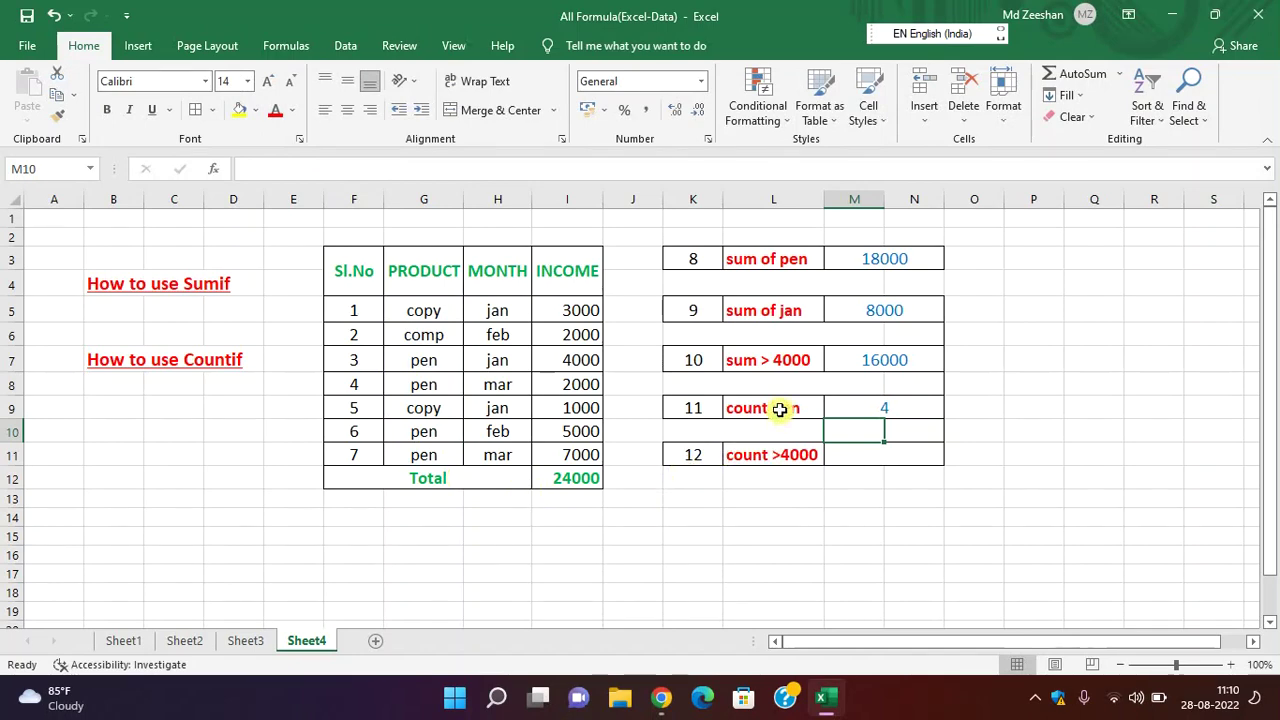
click(881, 408)
click(426, 357)
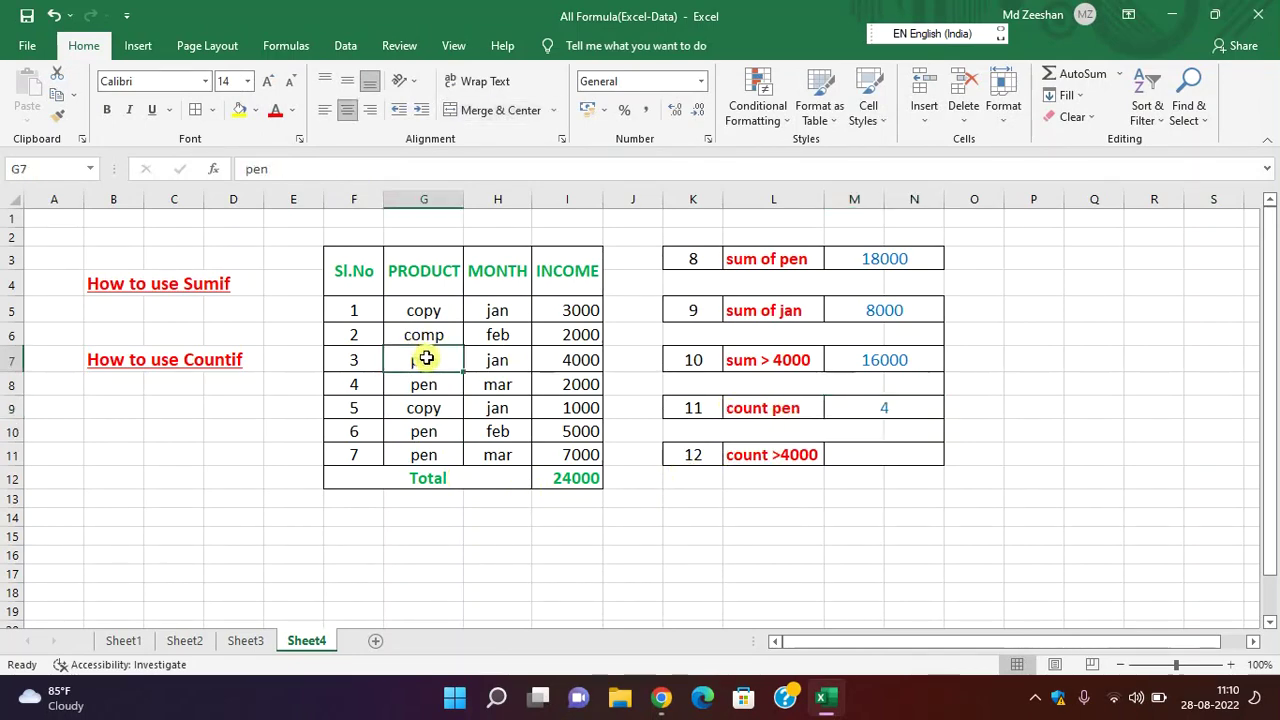
click(424, 384)
click(424, 431)
click(427, 454)
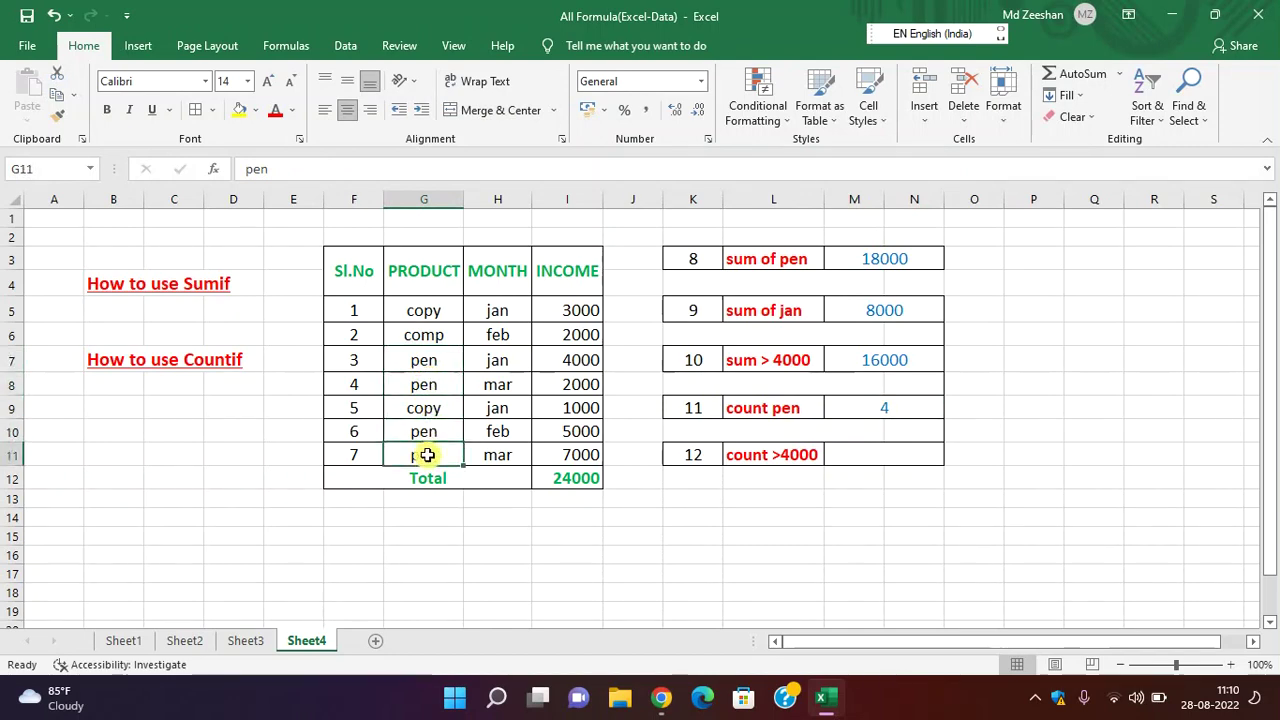
click(845, 452)
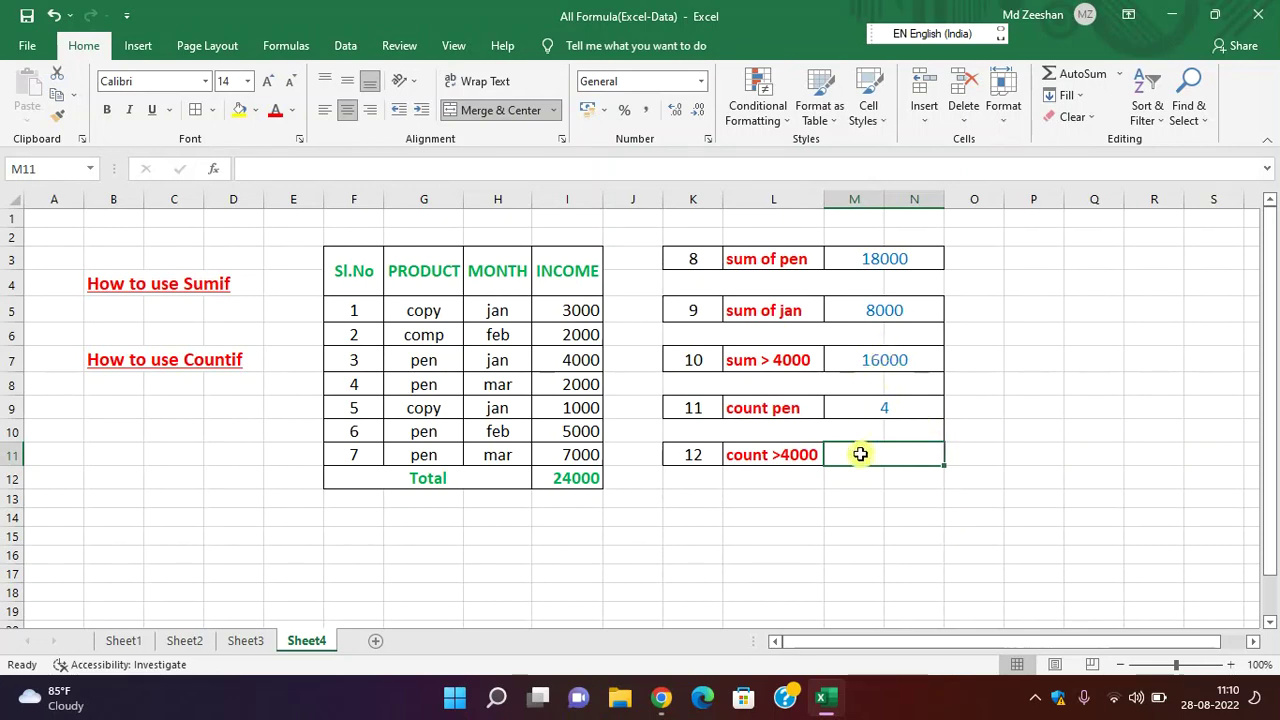
Step: Enter =COUNTIF(I5:I11,">4000") in M11 to count incomes above 4000, giving 2
text(=)
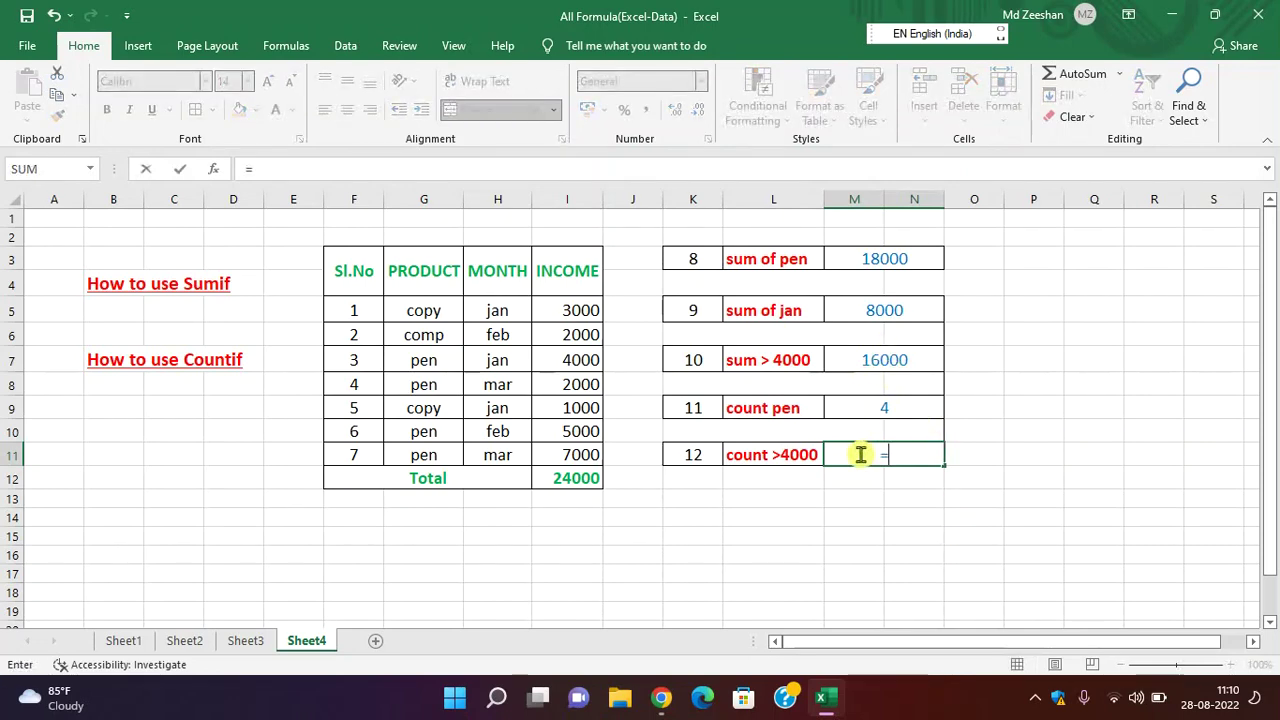
text(countif)
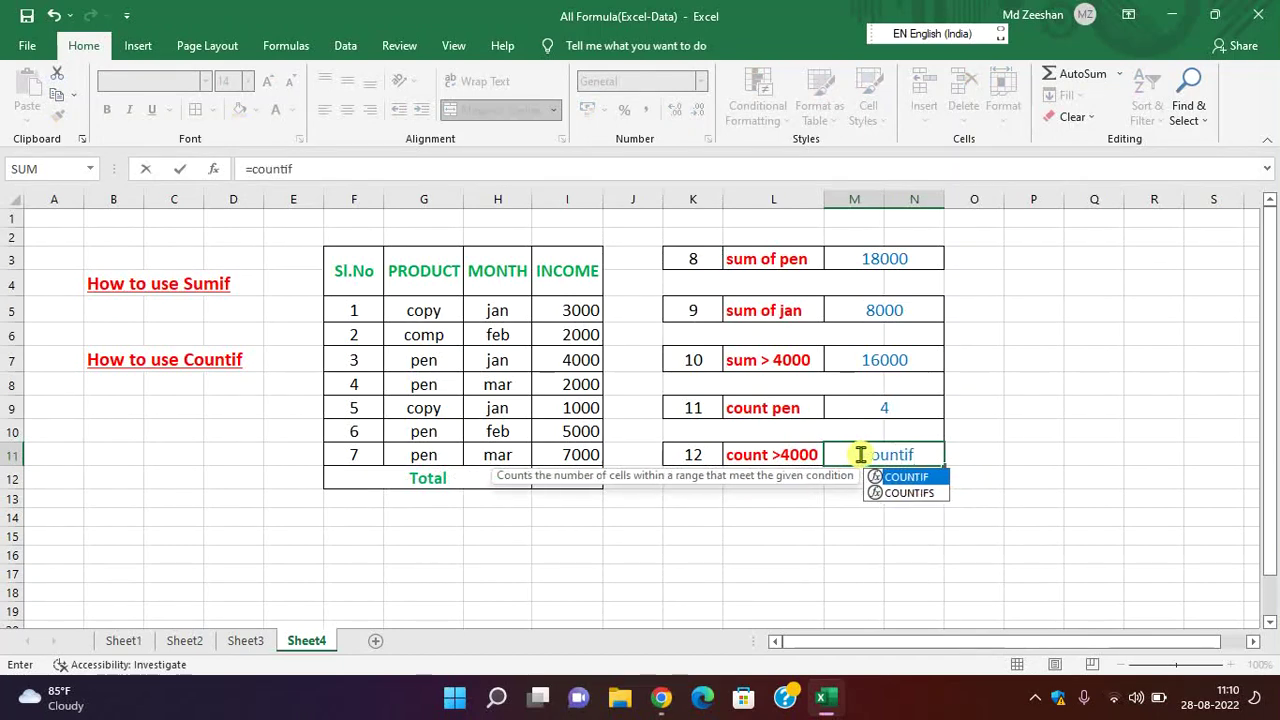
key(Tab)
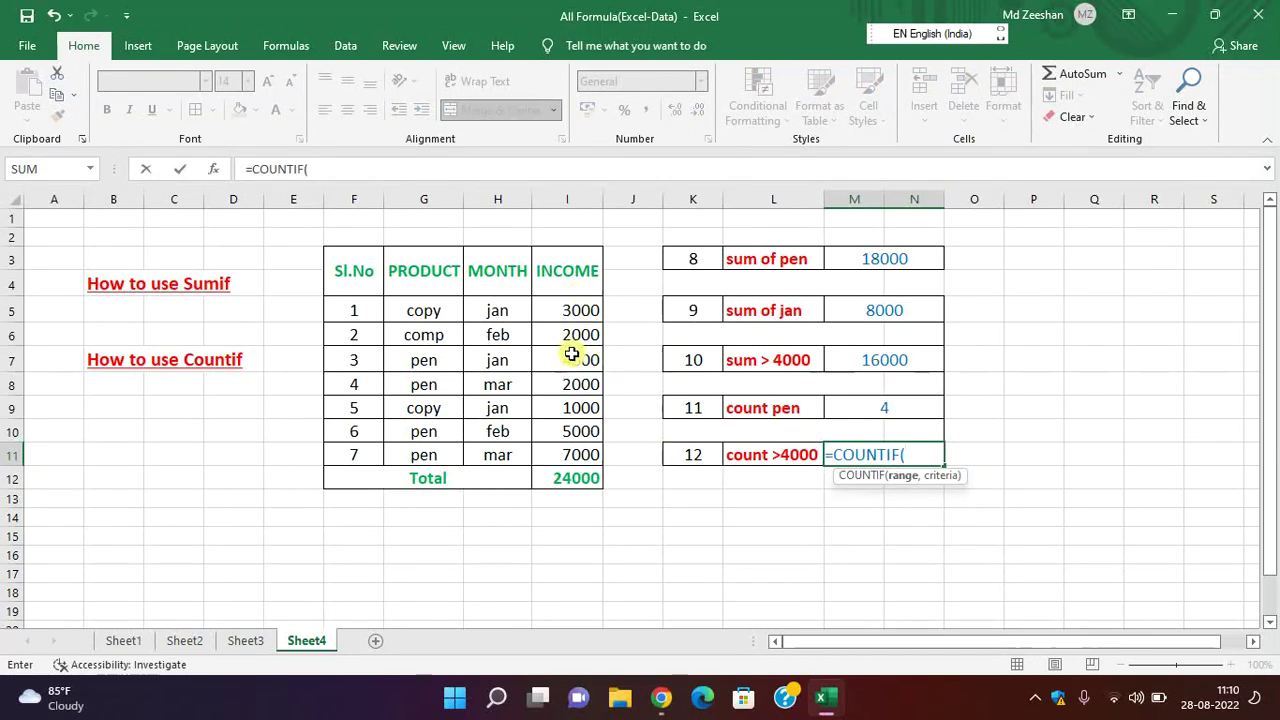
click(565, 313)
drag(565, 313, 565, 456)
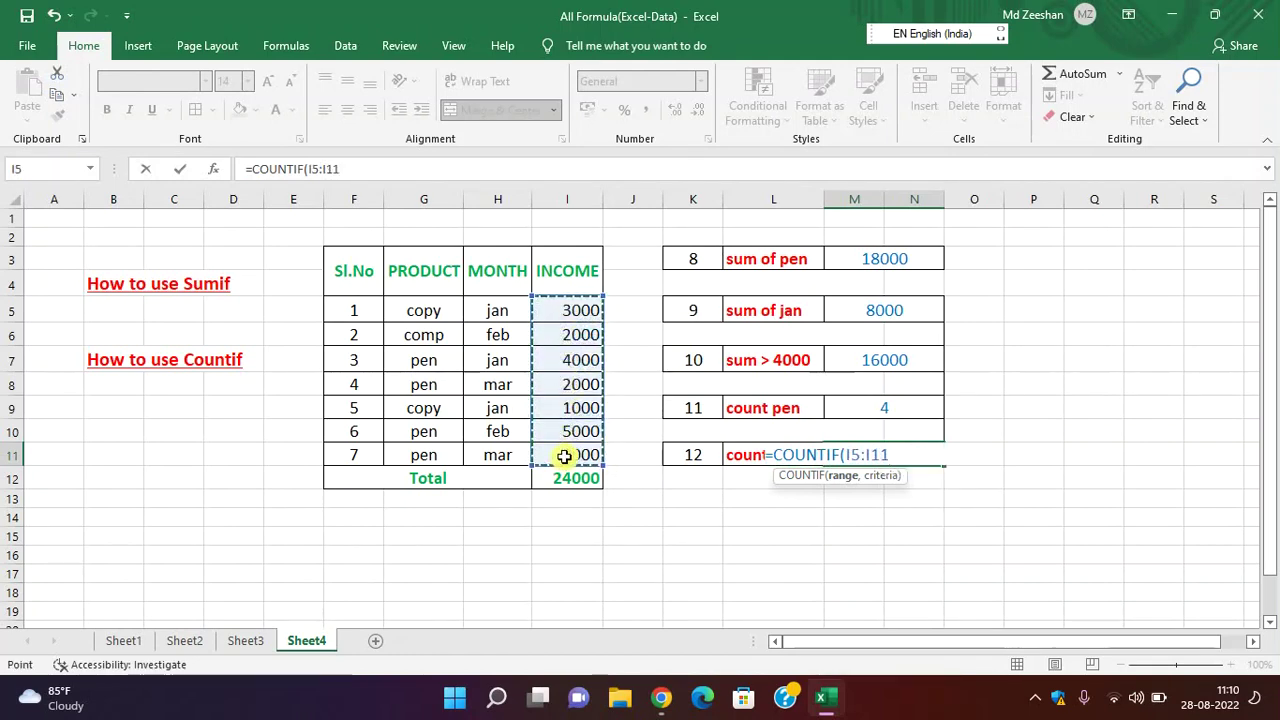
text(,)
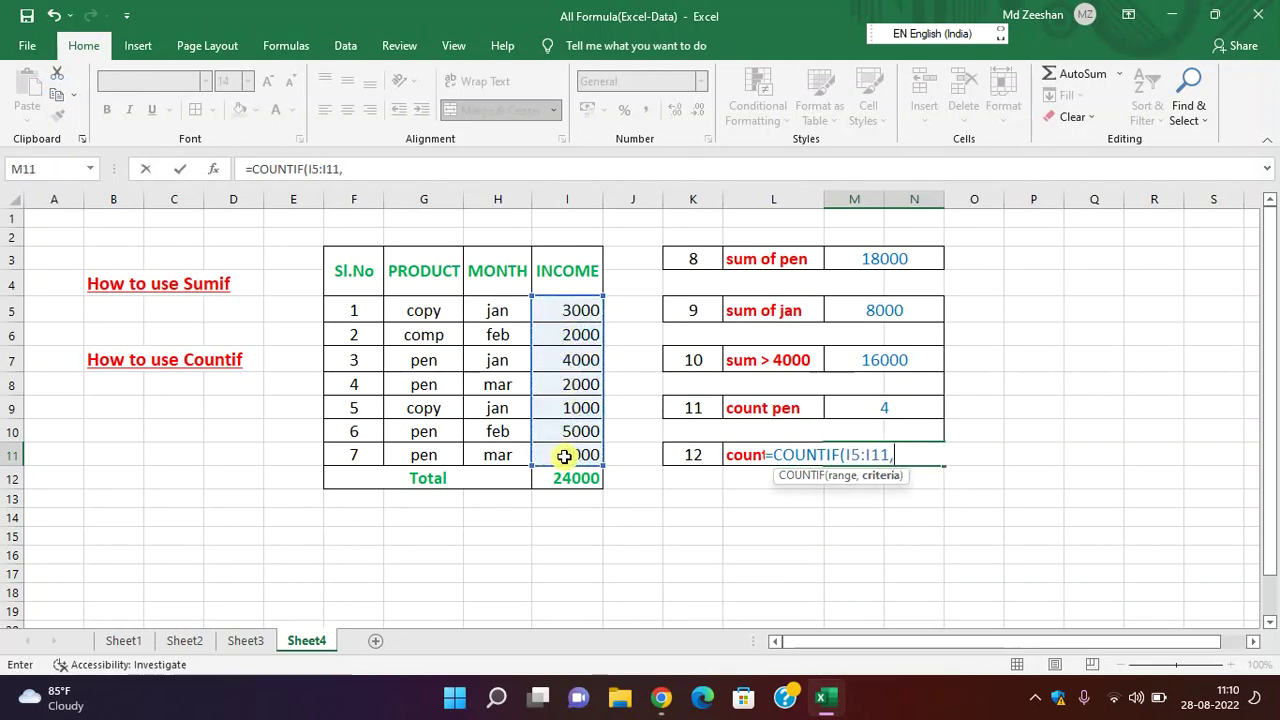
text(")
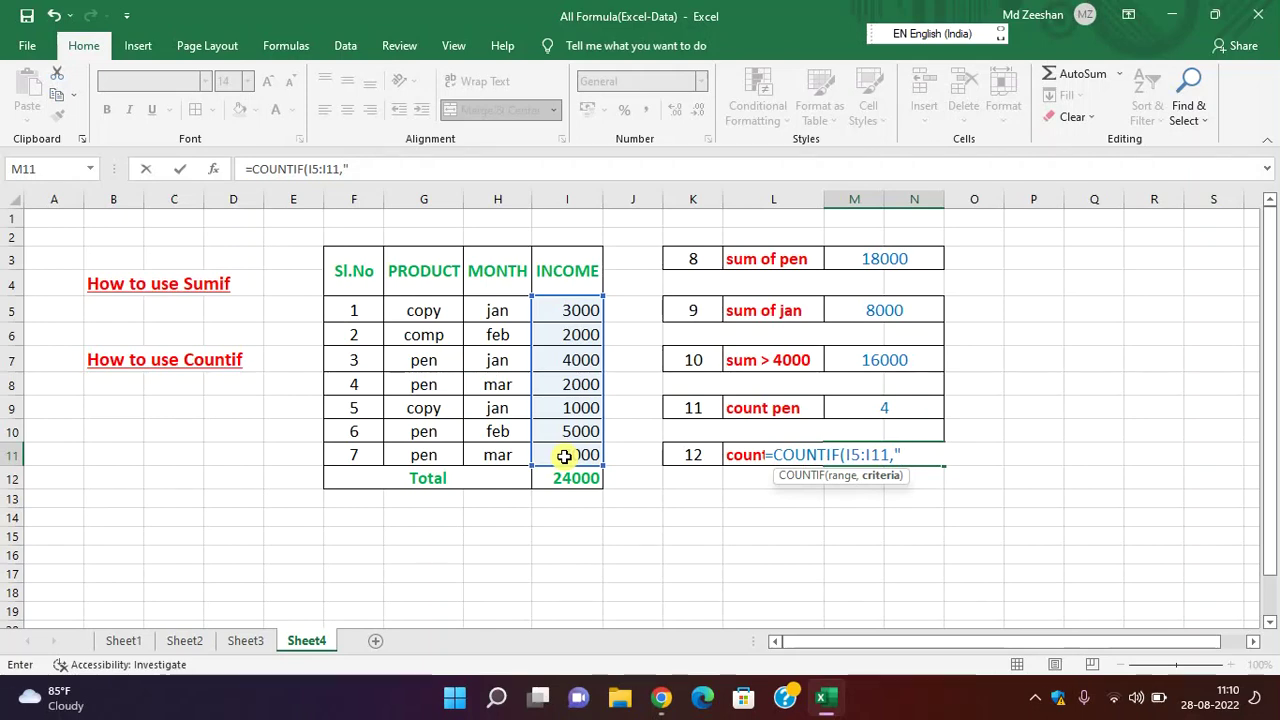
text(>)
text(4000)
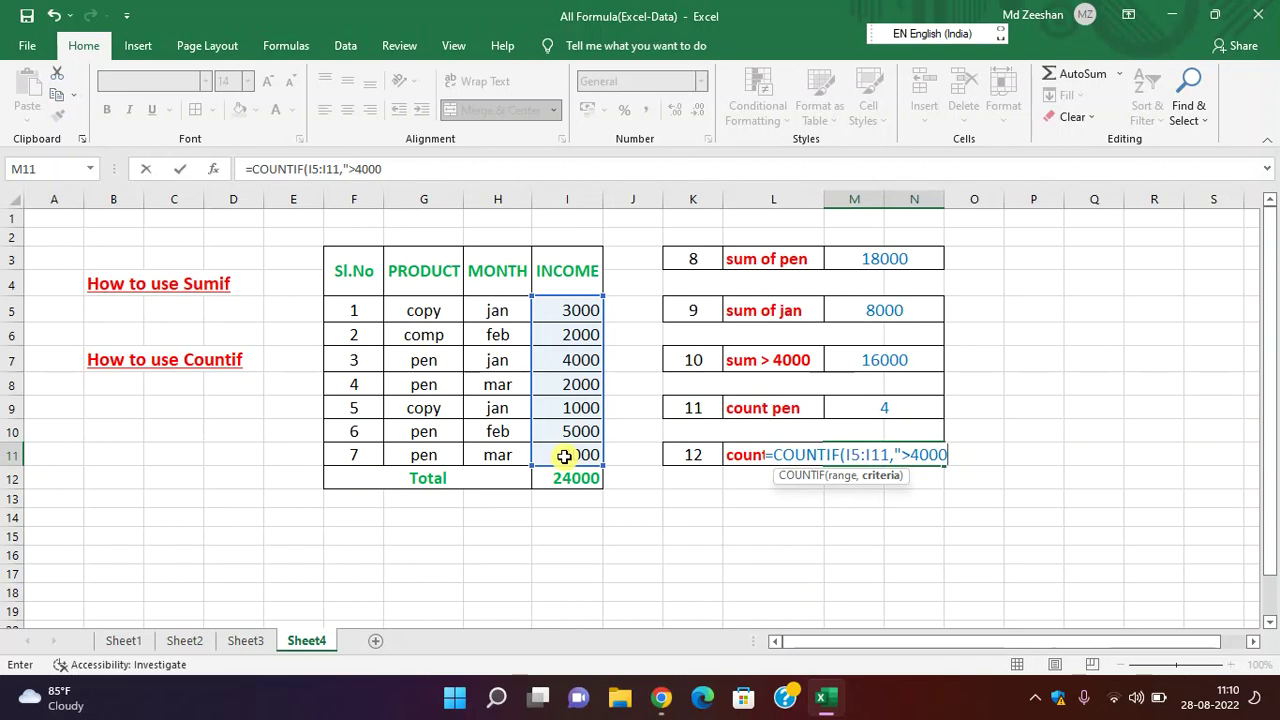
text(")
text())
key(ctrl+Return)
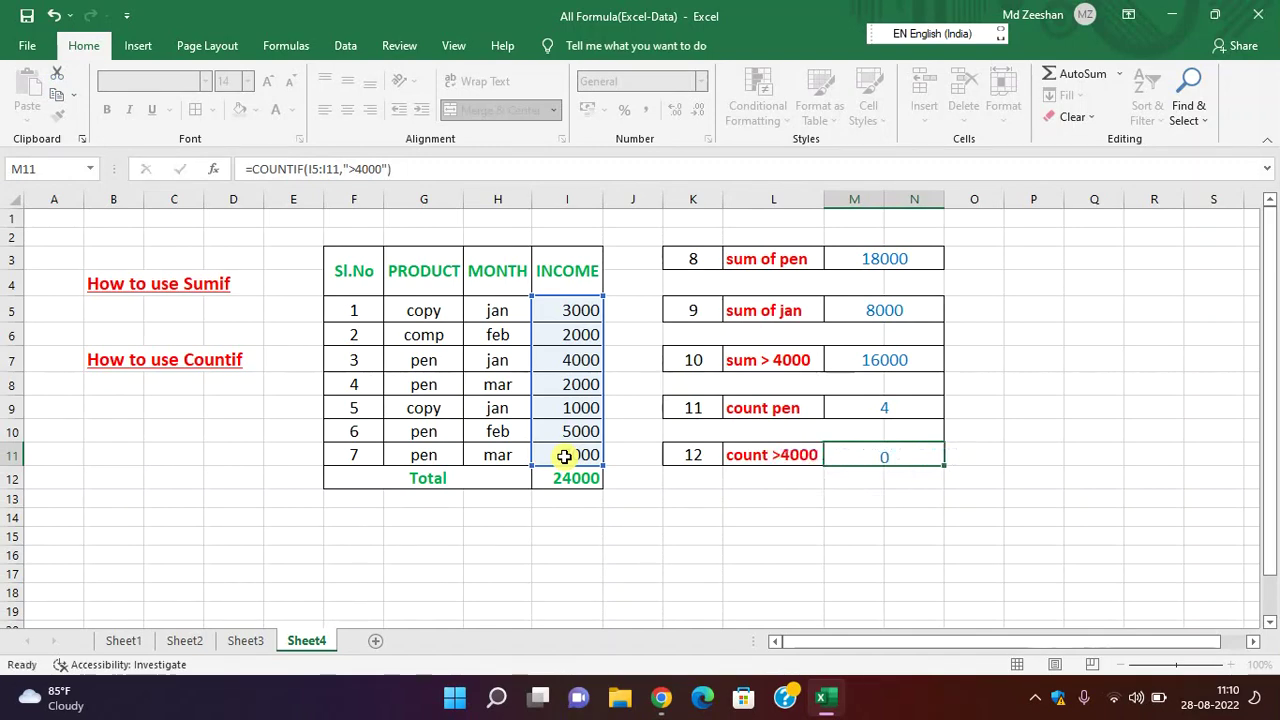
key(Return)
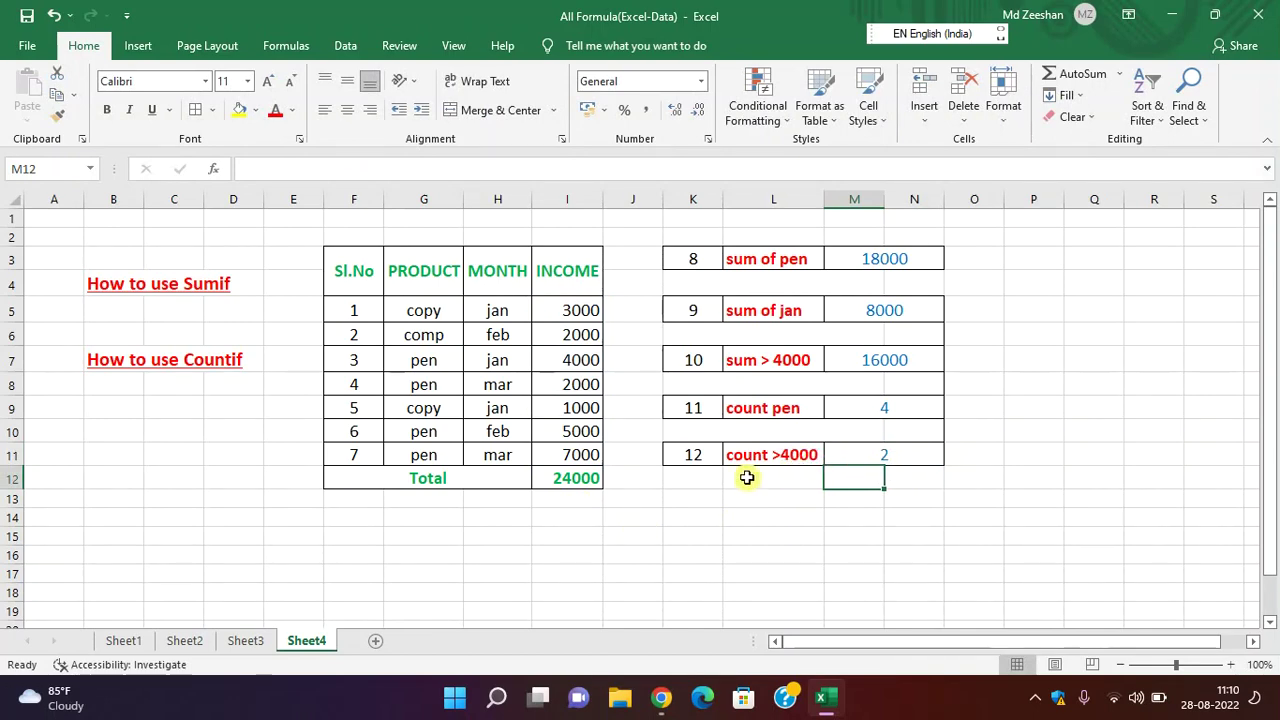
click(572, 438)
click(578, 455)
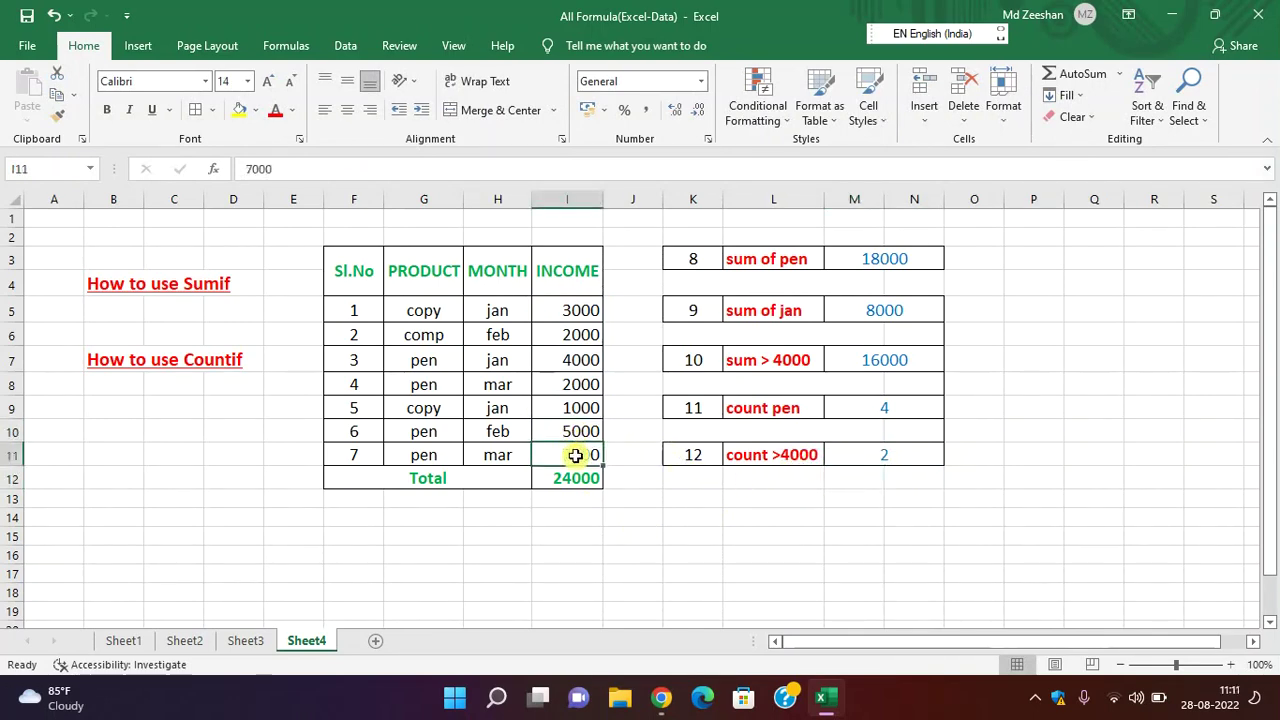